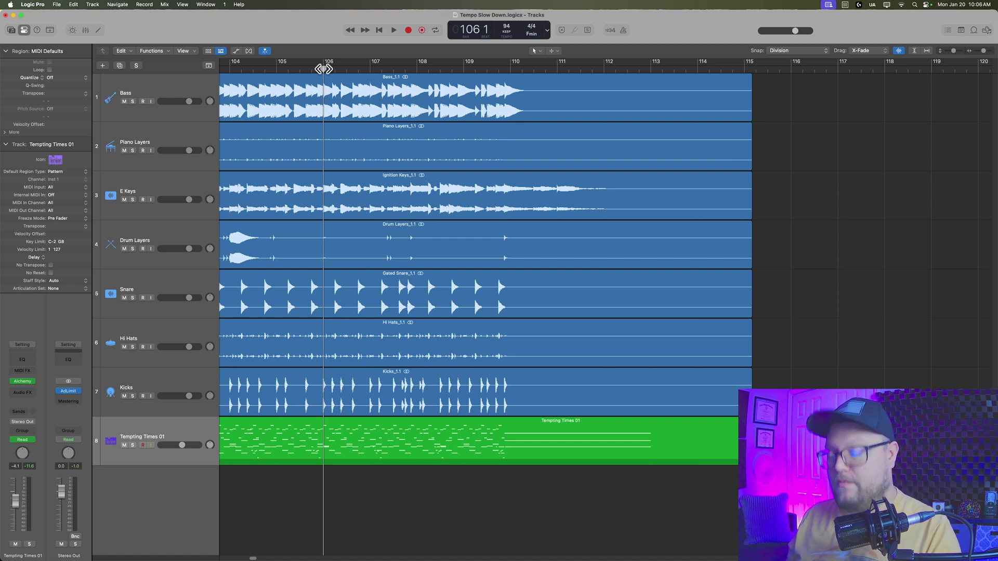
- Toggle the global tracks, scrub through the ending bars and play back the song's final bars
key("g")
key("g")
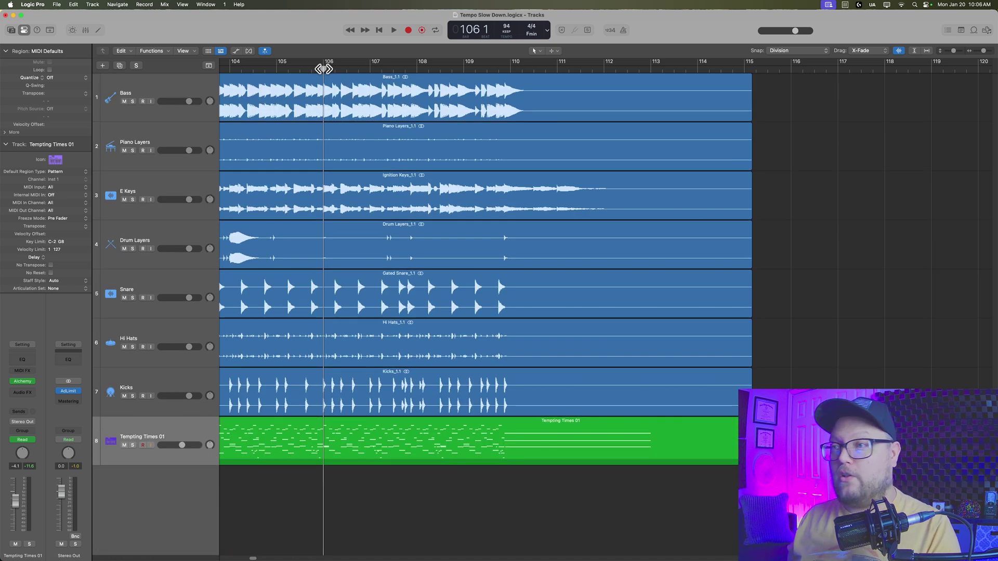
left_click_drag(323, 68, 318, 127)
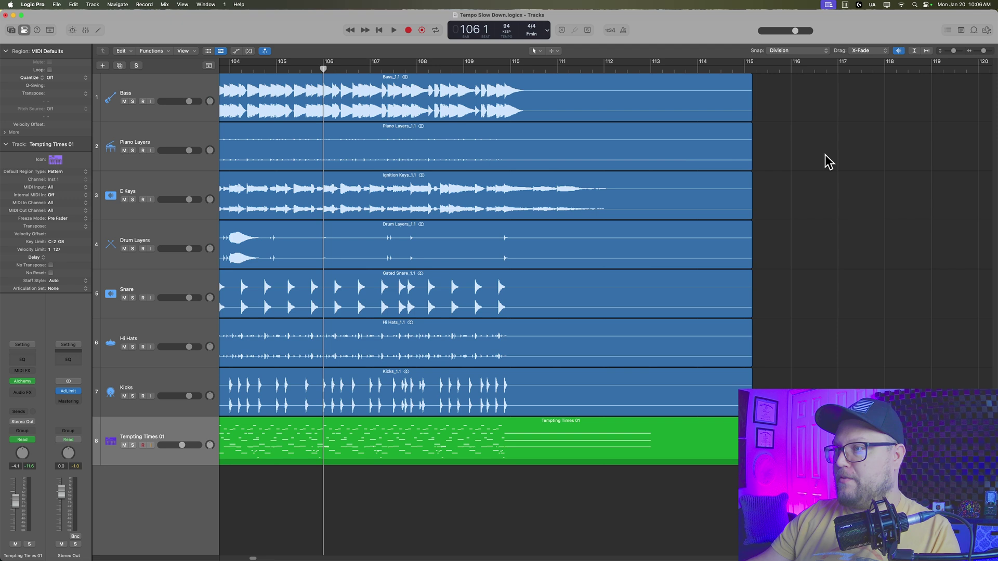
left_click_drag(829, 101, 329, 396)
left_click(343, 447)
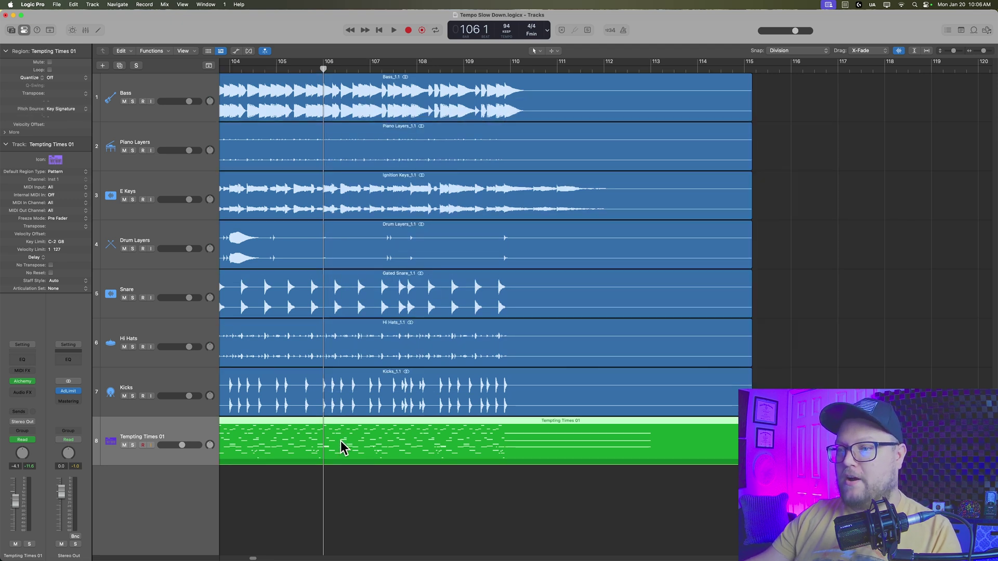
left_click(838, 286)
key("space")
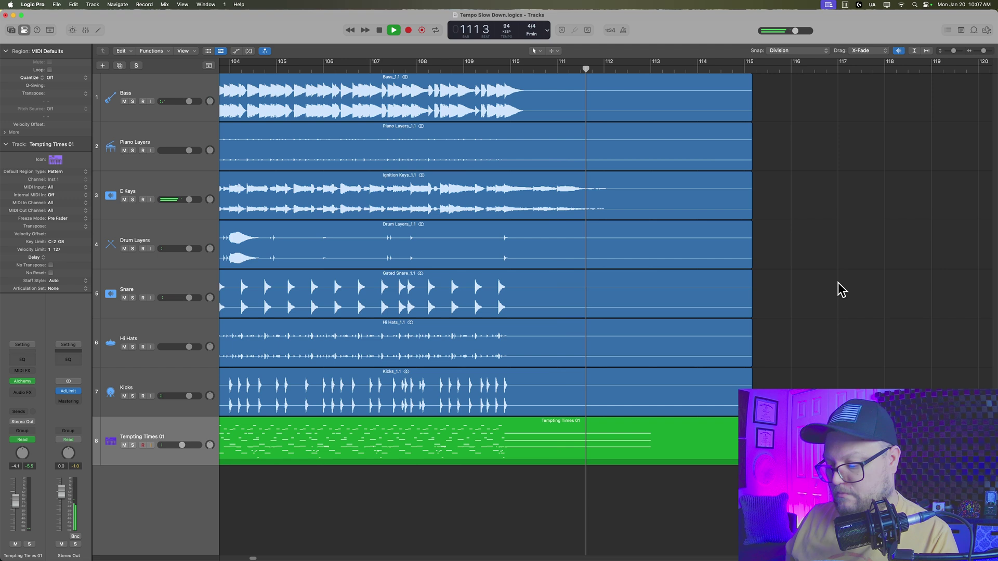
key("space")
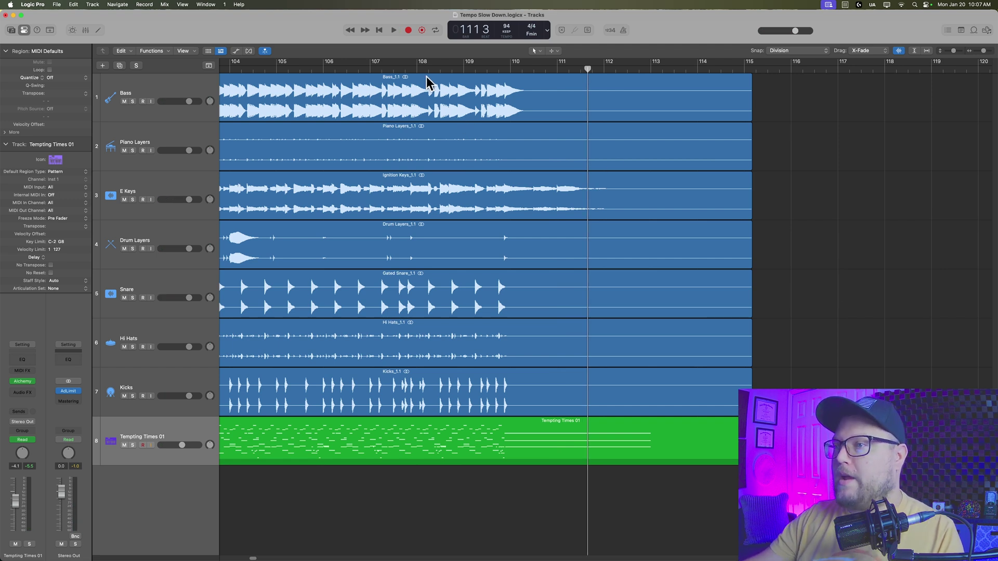
- Set a loop range around bars 108–109, then turn looped playback off
left_click_drag(418, 65, 530, 72)
left_click(465, 67)
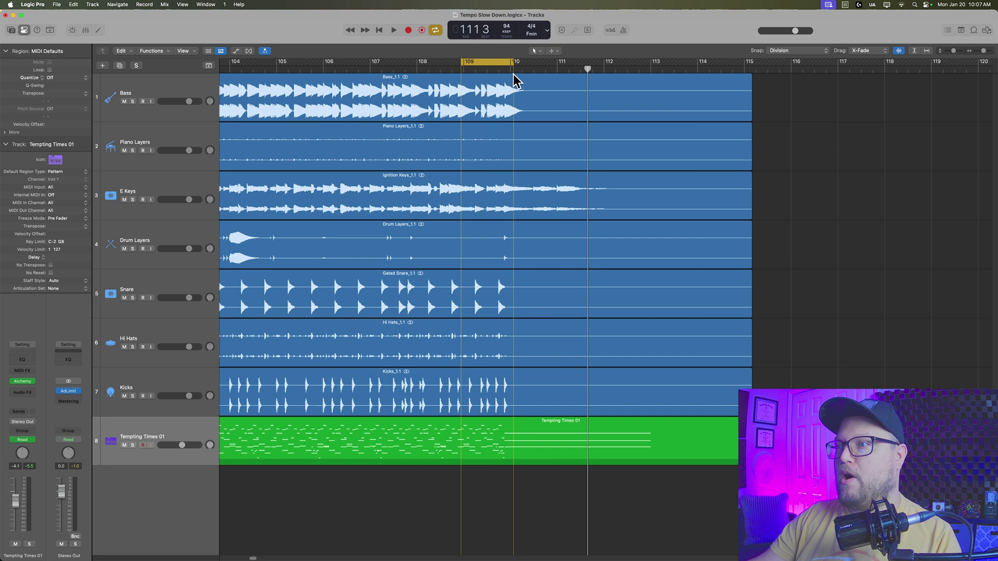
left_click(489, 67)
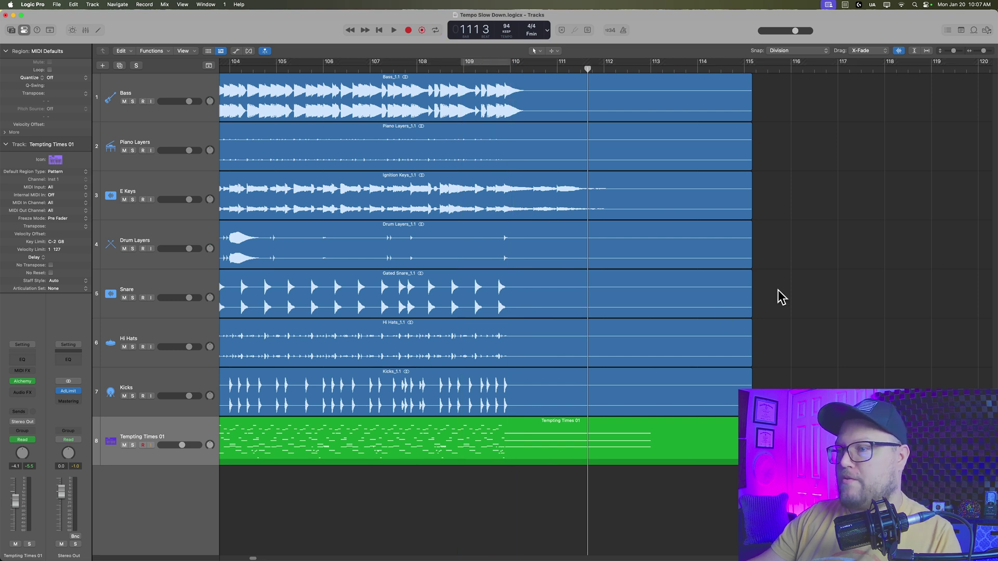
left_click(613, 439)
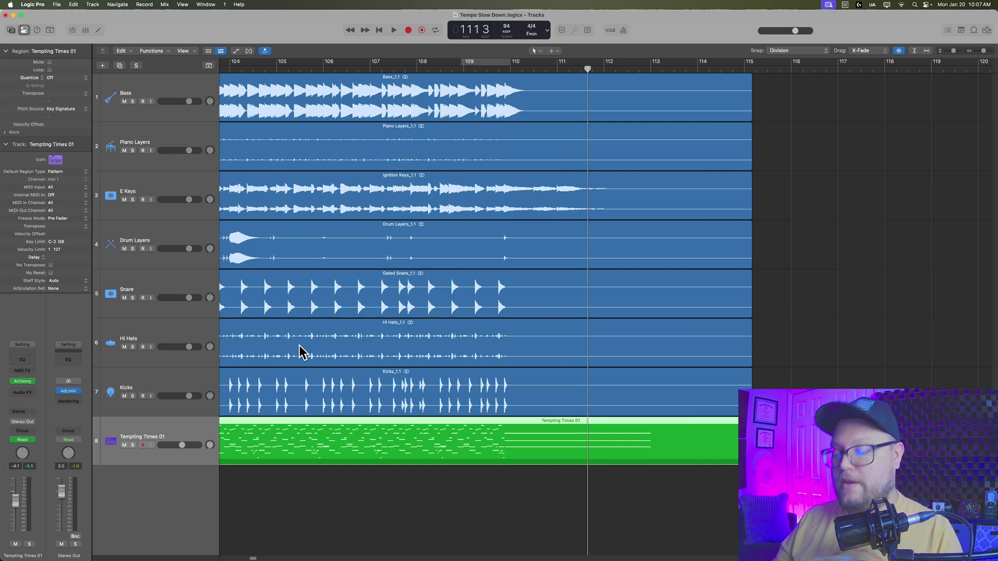
- Show the global tracks including Tempo and enlarge the Tempo track
key("g")
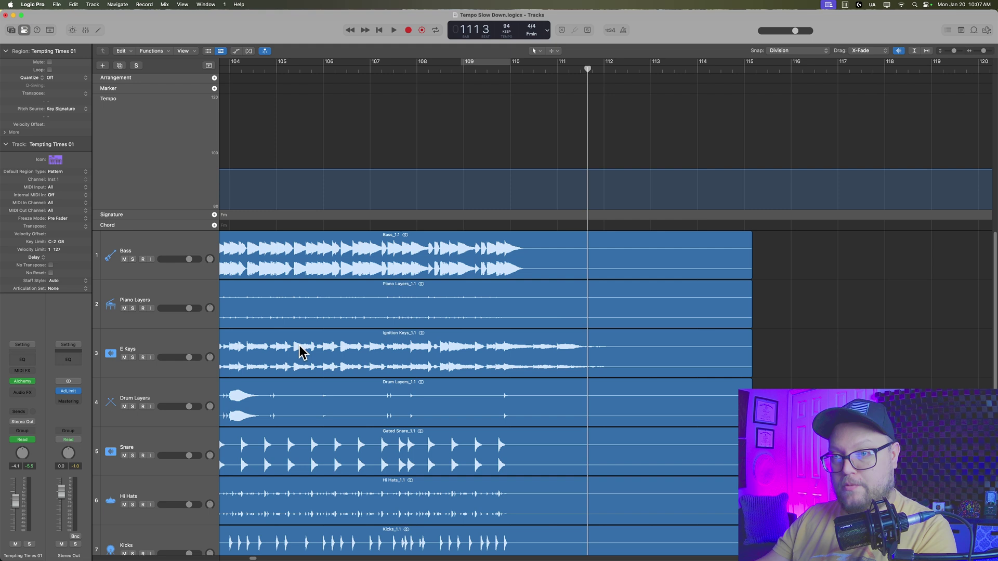
right_click(145, 112)
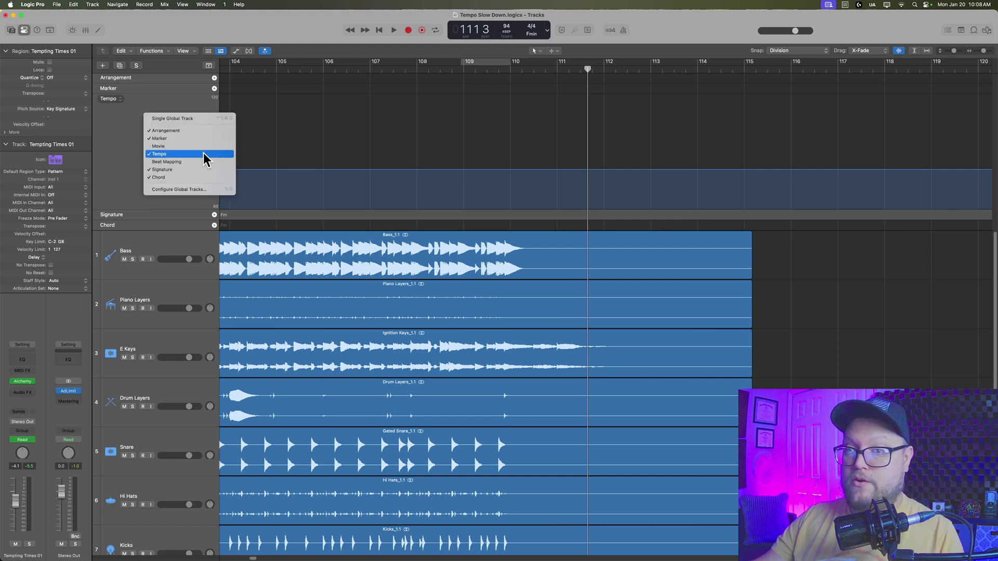
left_click(120, 147)
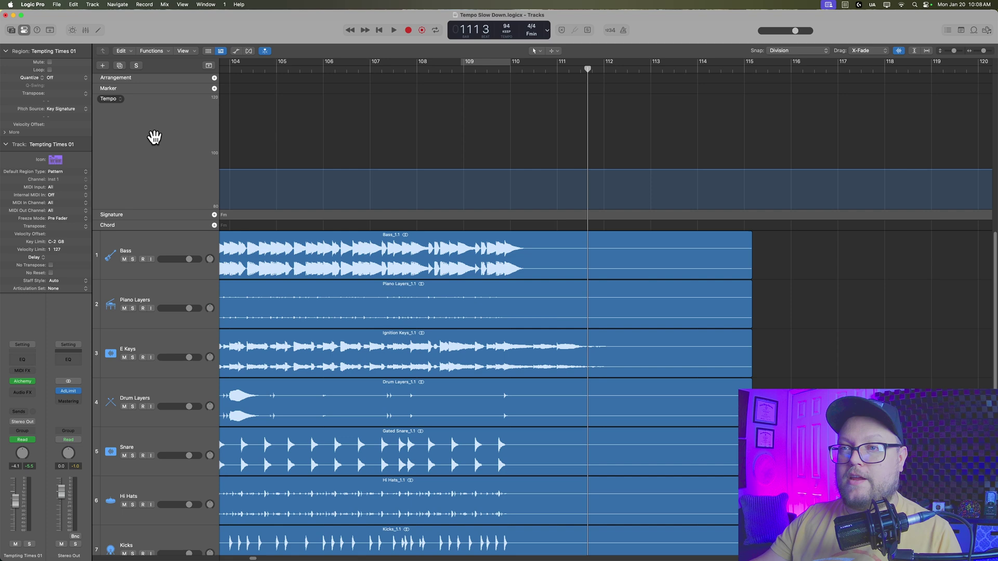
right_click(154, 137)
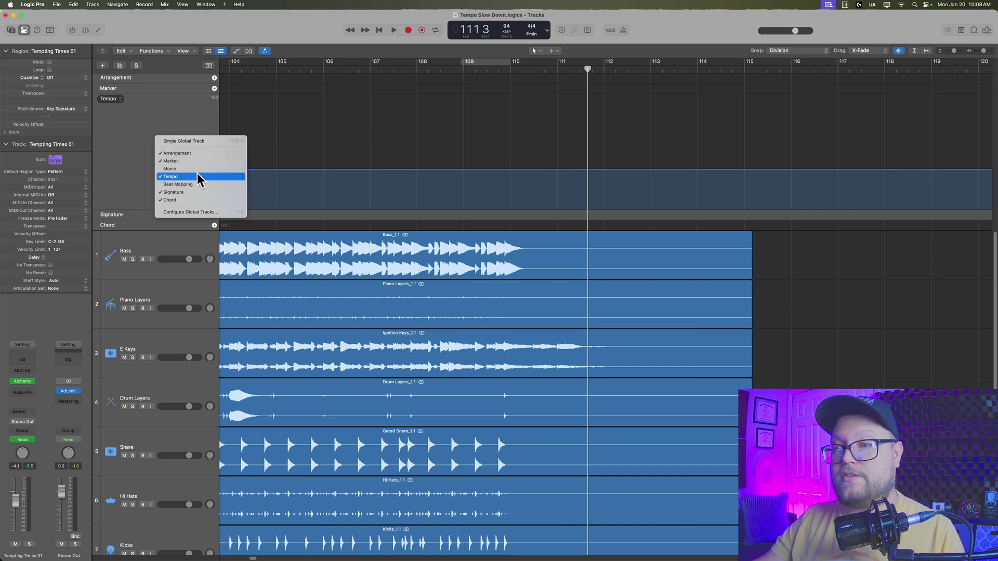
key("Escape")
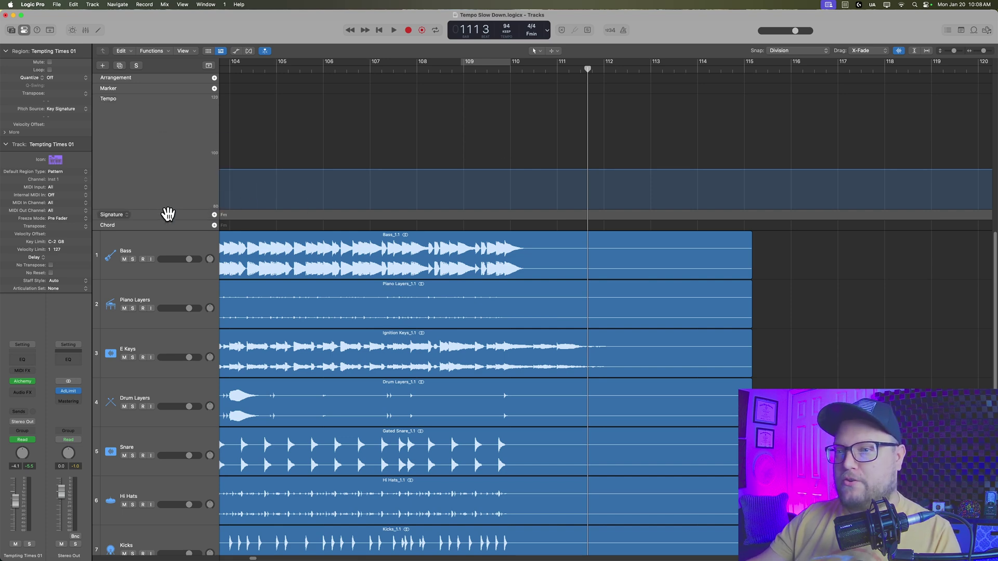
left_click_drag(170, 209, 281, 209)
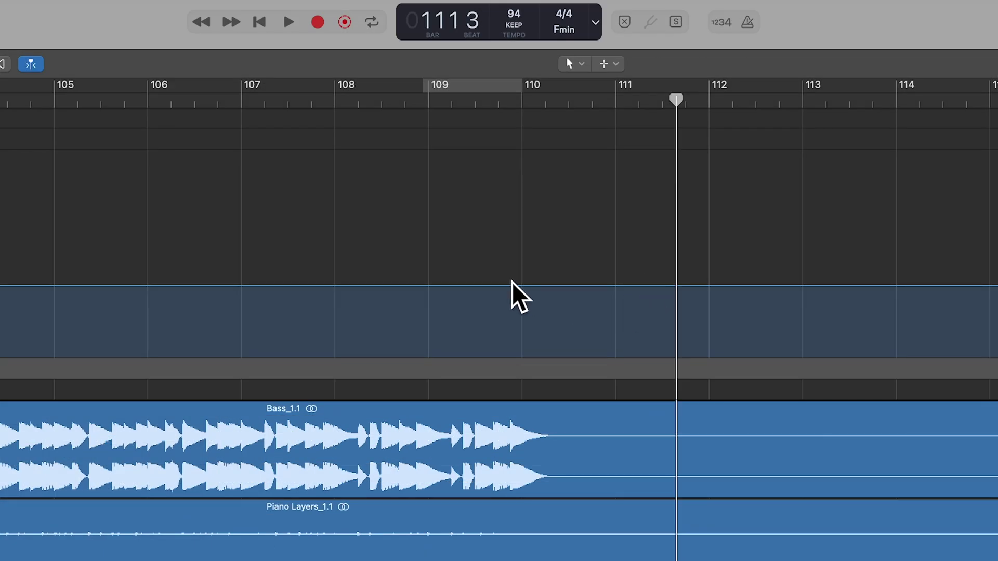
- Add tempo points at bars 109 and 110, drop the later tempo, and bend the step into a curve
left_click(429, 286)
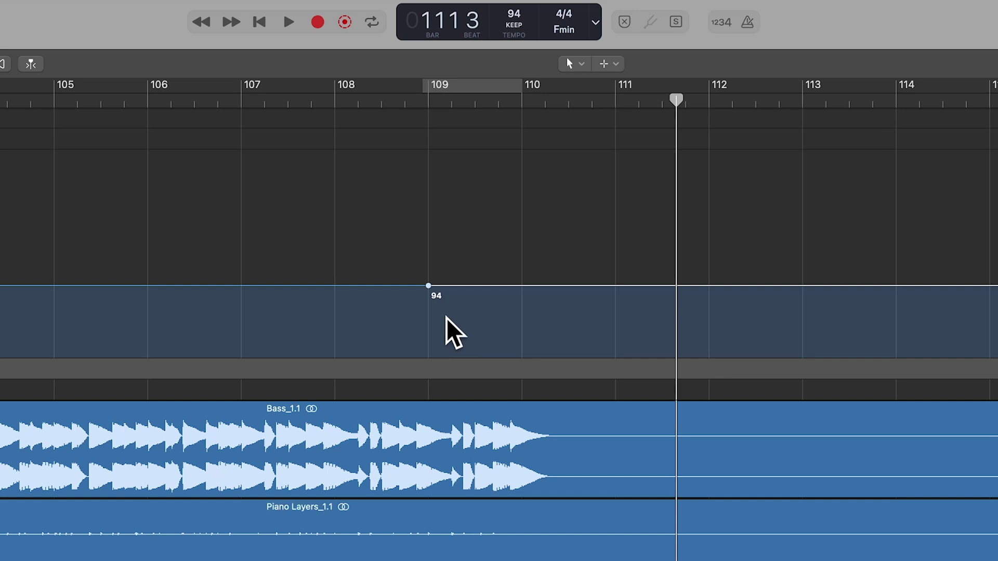
left_click(521, 286)
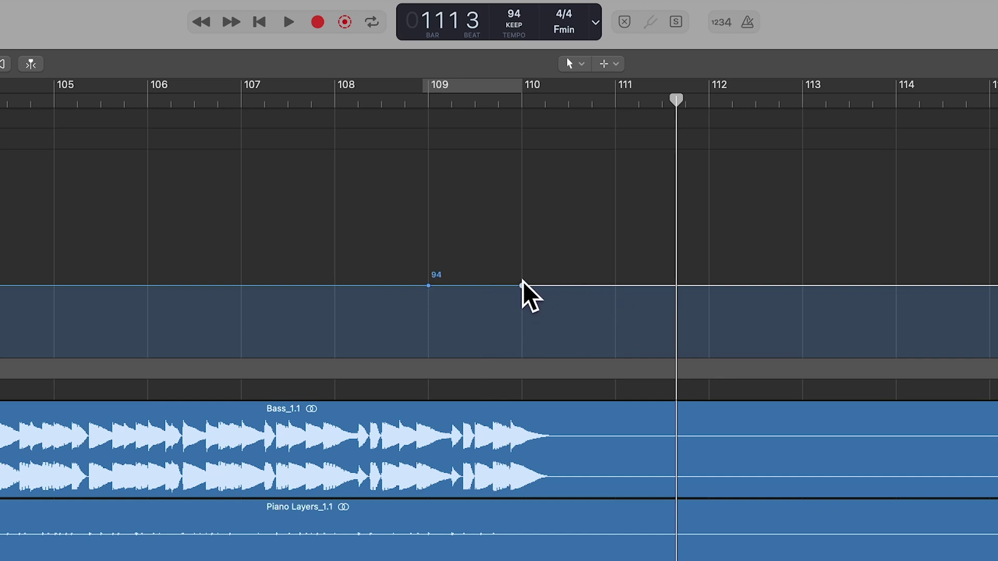
left_click_drag(569, 286, 572, 345)
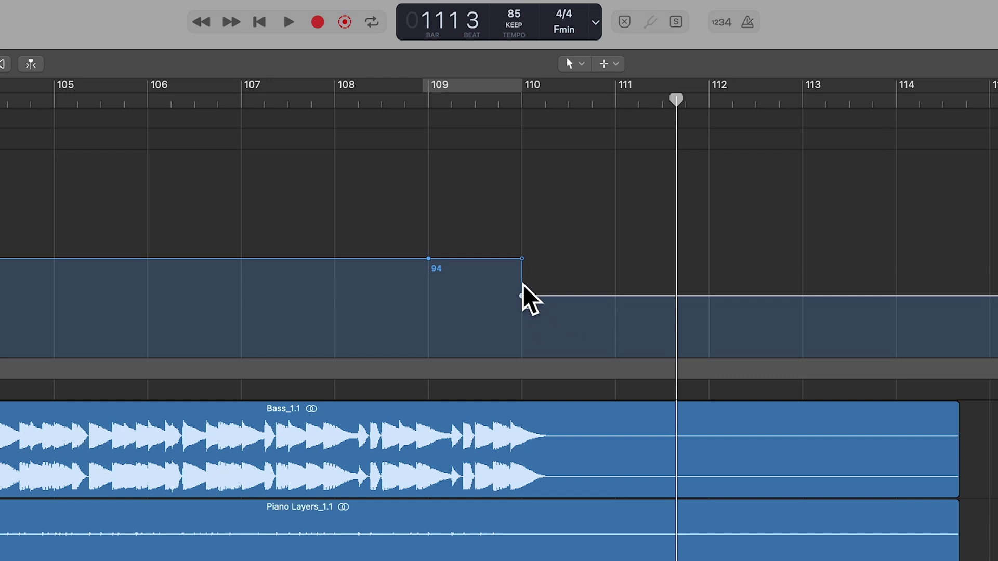
left_click_drag(522, 260, 478, 271)
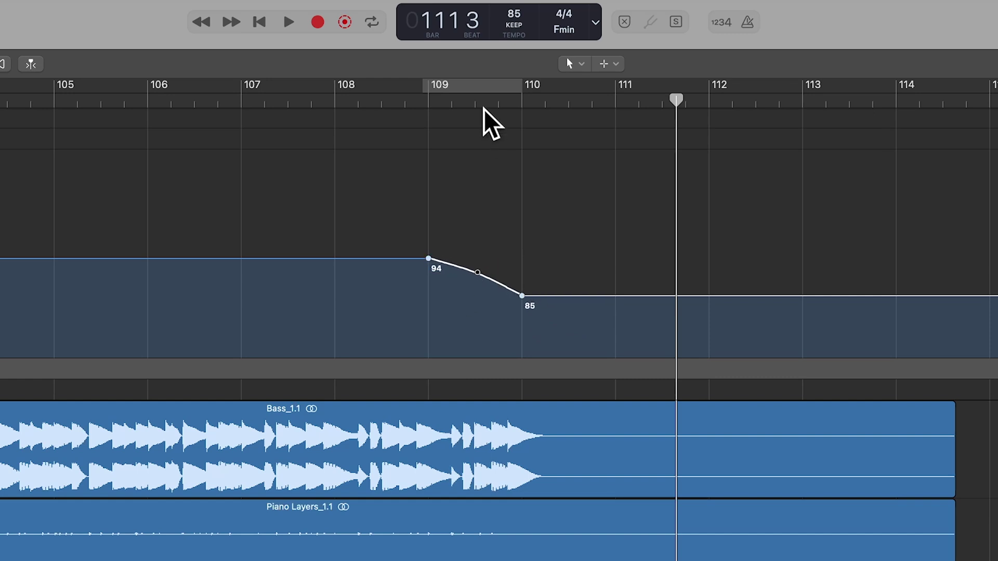
- Lower the bar 110 tempo further to 67 and reshape the curve's bend
left_click(480, 103)
scroll(480, 104, "up", 5)
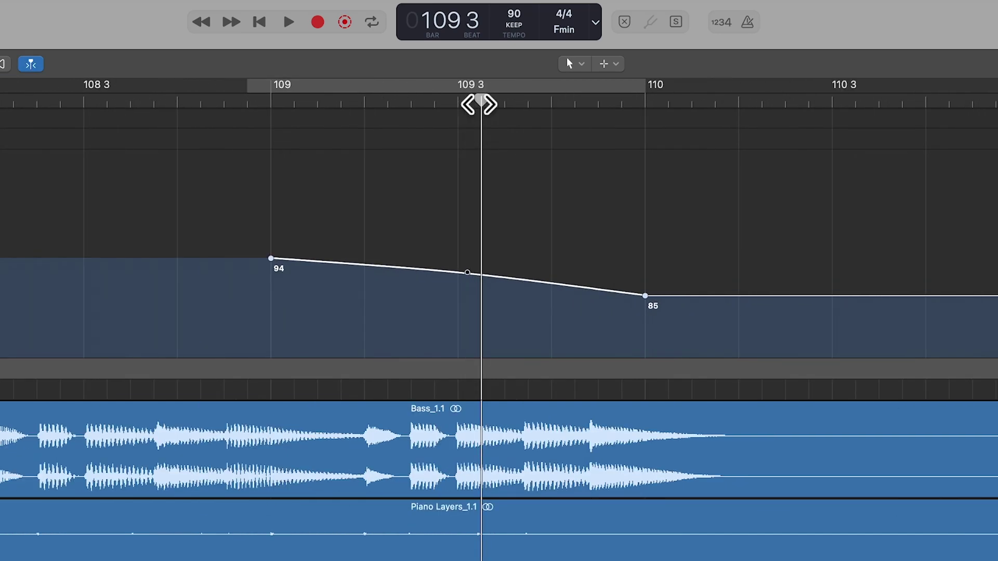
left_click(724, 318)
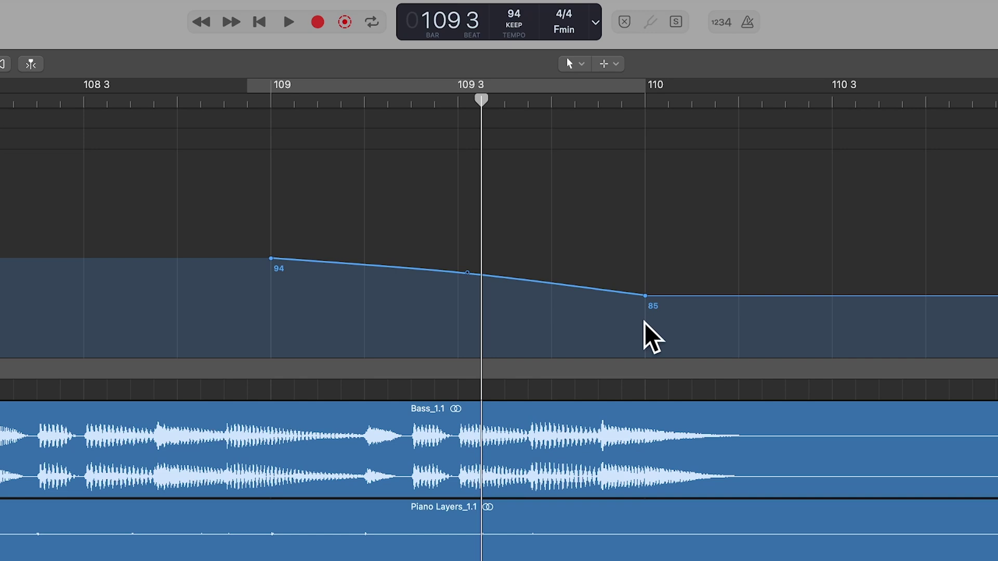
left_click_drag(644, 295, 646, 328)
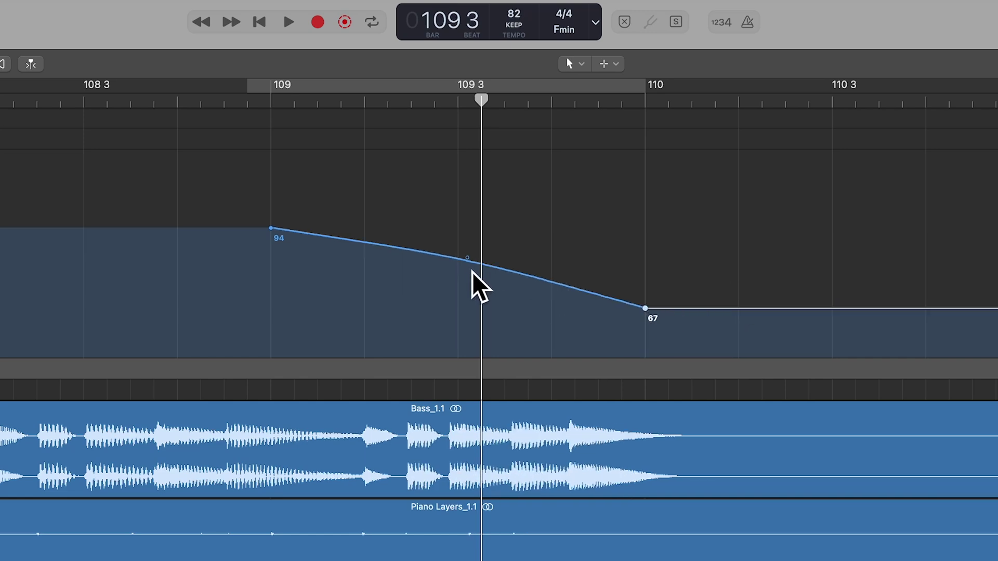
left_click_drag(474, 255, 448, 279)
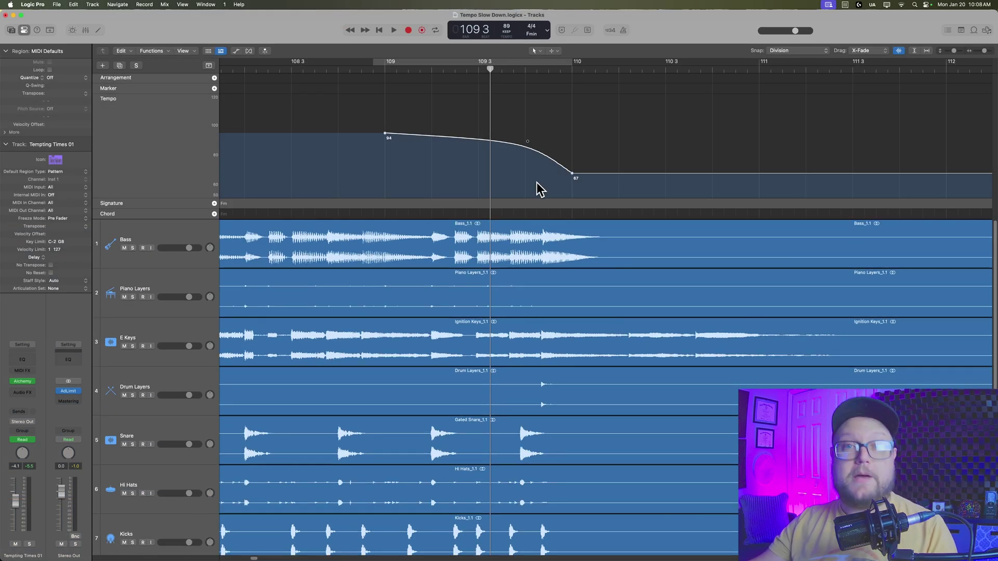
- Solo the Tempting Times 01 track and select its region
left_click(486, 256)
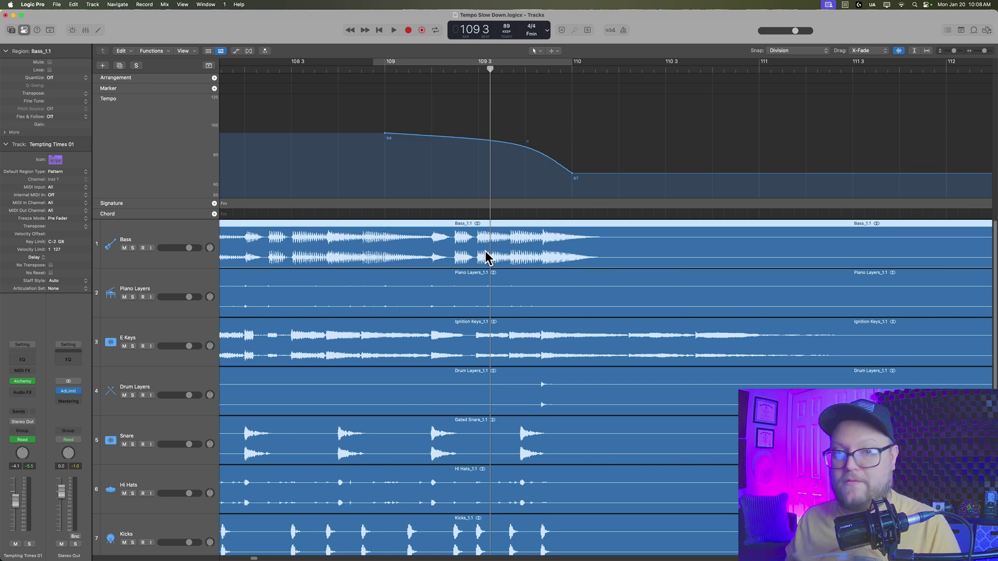
scroll(478, 260, "down", 4)
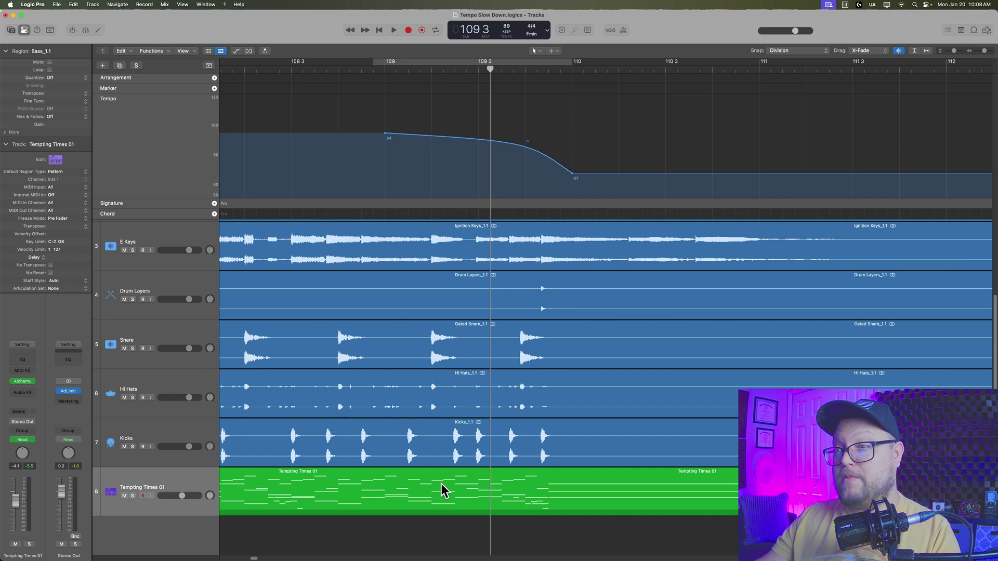
left_click(132, 495)
left_click(387, 507)
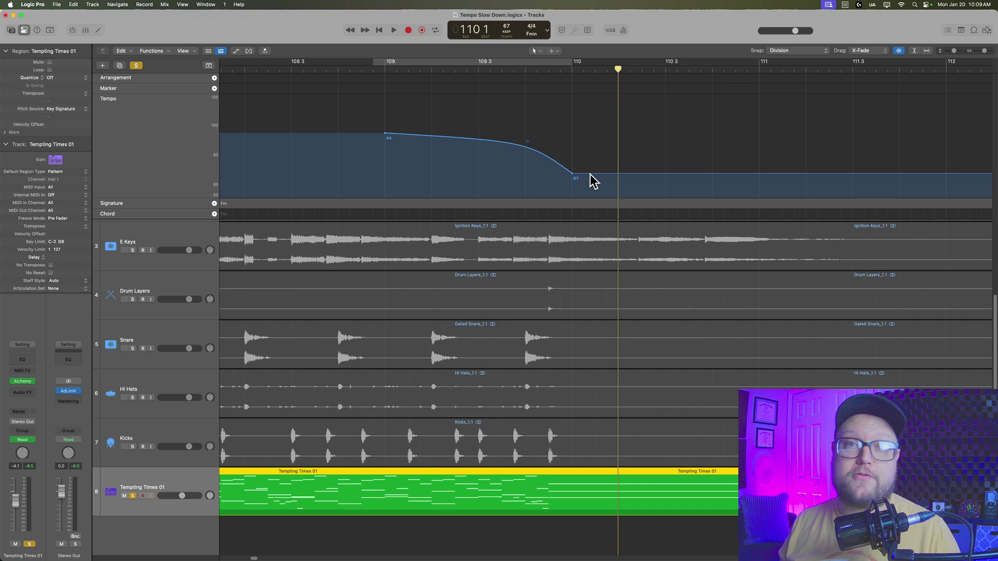
- Delete the tempo curve, unsolo Tempting Times 01, and hide the global tracks
left_click(590, 174)
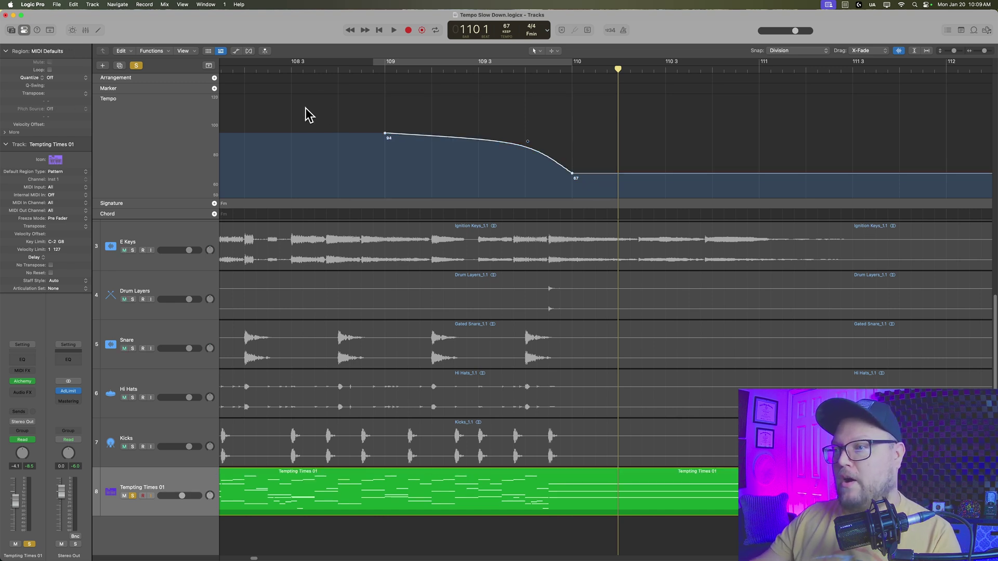
key("Delete")
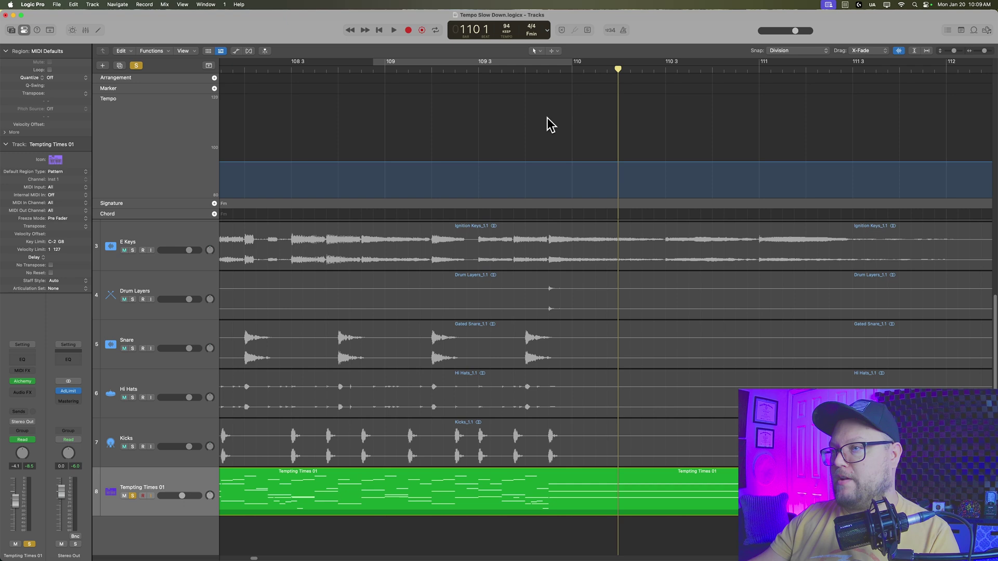
left_click(133, 497)
scroll(197, 249, "up", 3)
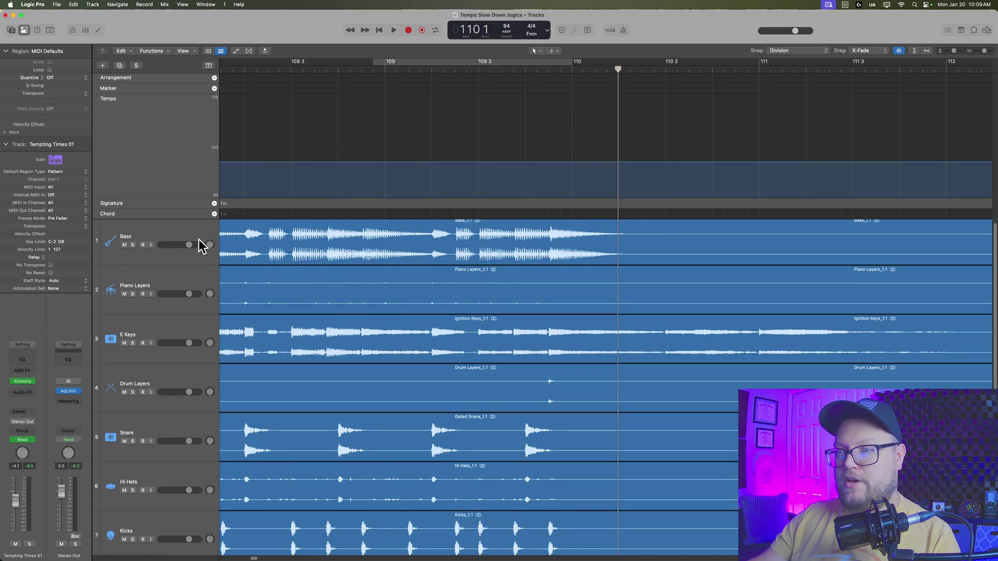
key("g")
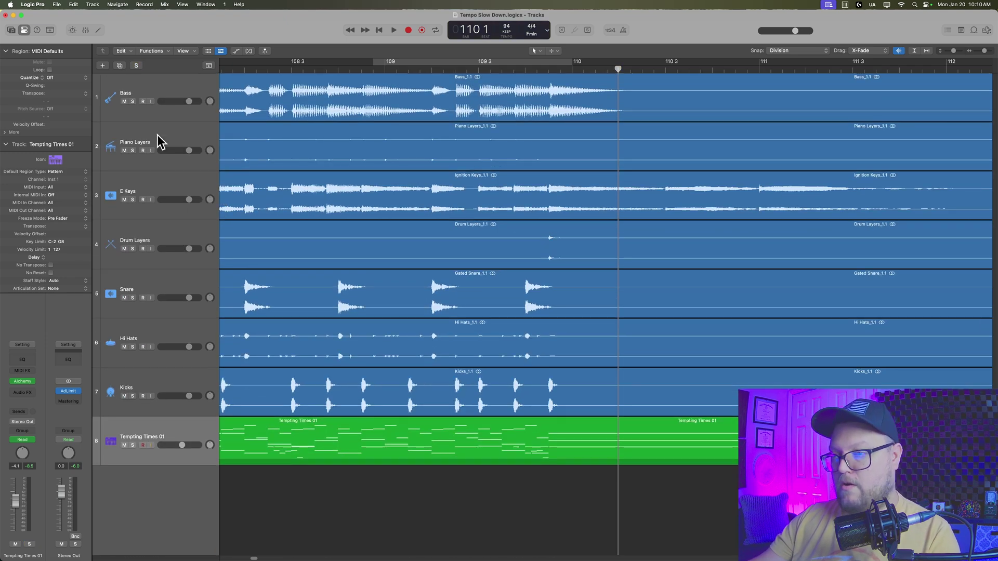
left_click(155, 83)
- Show the flex controls, enable Flex Time on the seven audio tracks, and set Kicks to Slicing
left_click(183, 391, "shift")
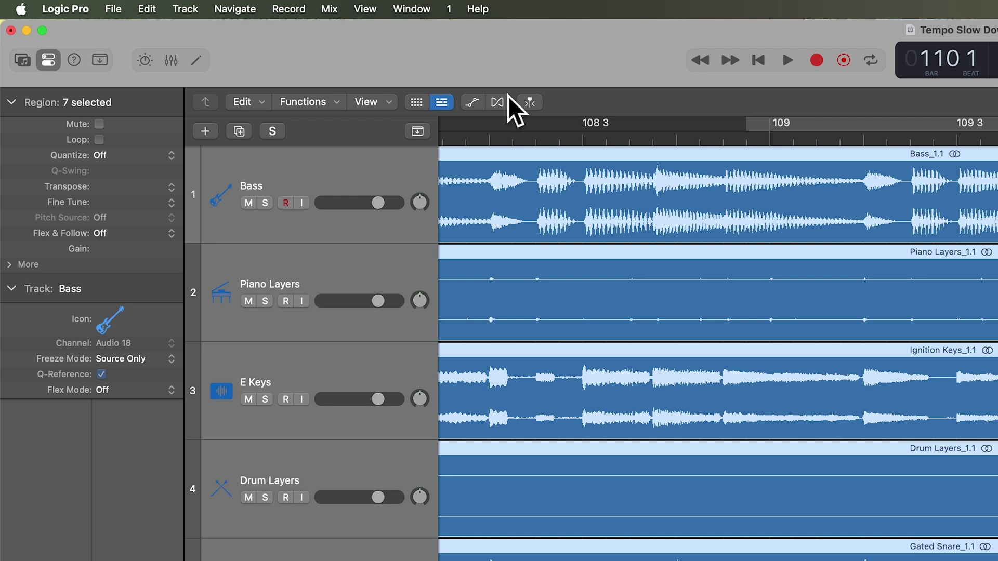
left_click(498, 102)
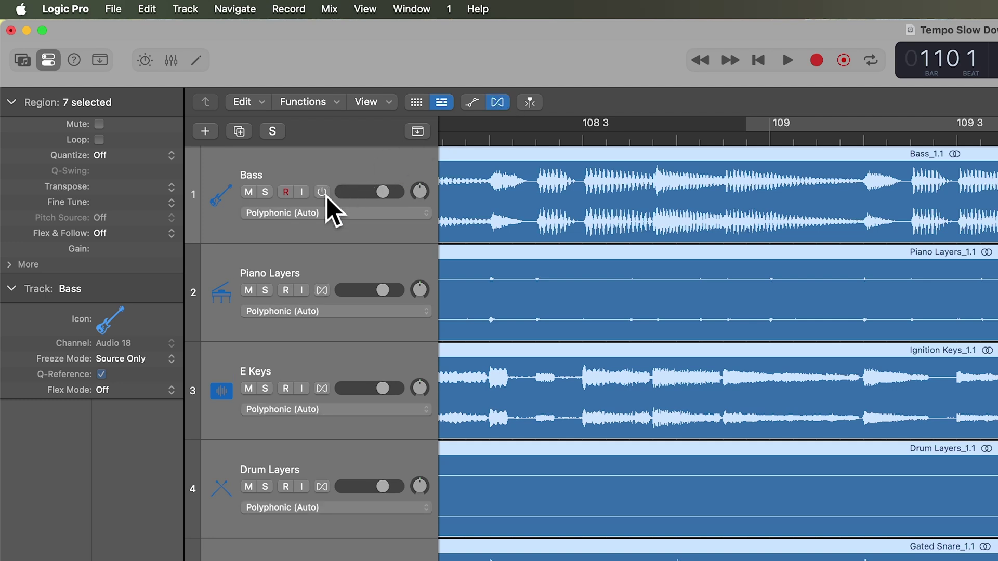
left_click(322, 191)
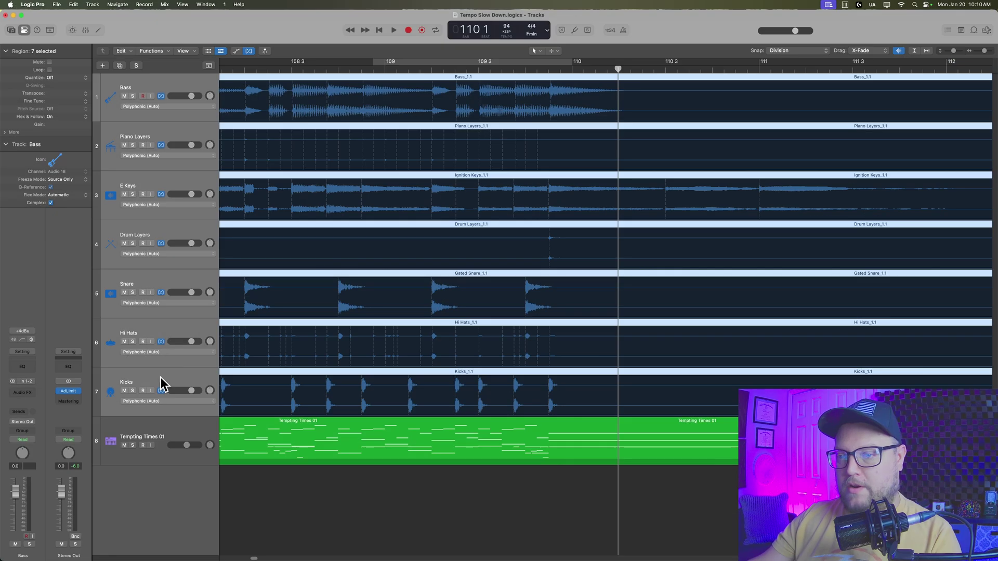
left_click(158, 382)
left_click(154, 401)
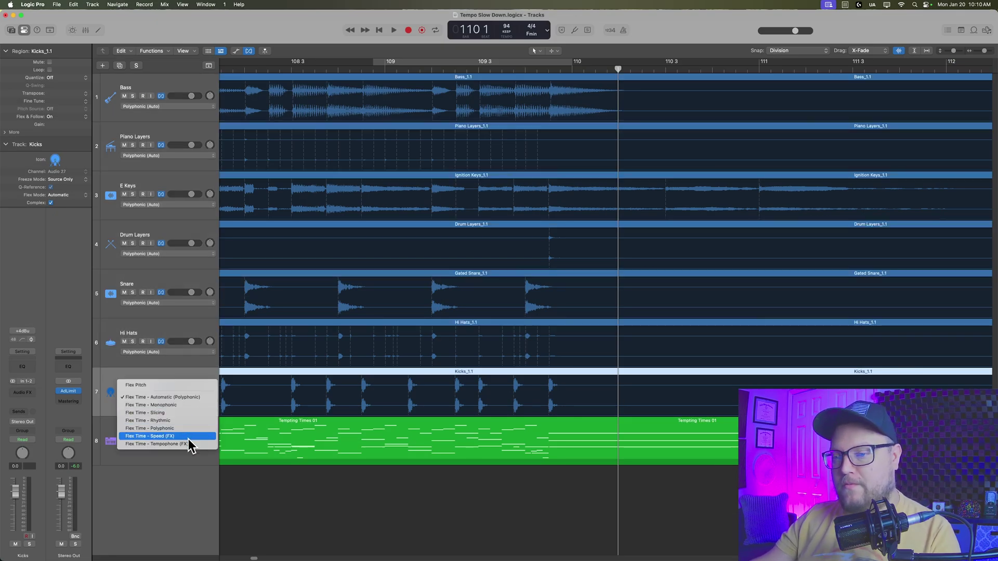
left_click(189, 412)
- Set the Hi Hats, Snare and Drum Layers tracks to Flex Time Slicing
left_click(177, 335)
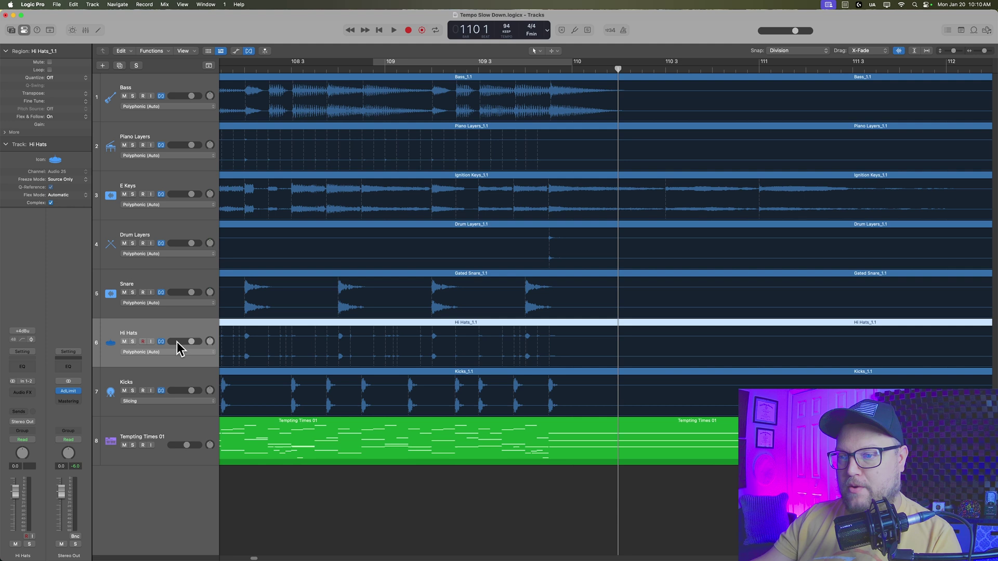
left_click(173, 353)
left_click(156, 364)
left_click(185, 297)
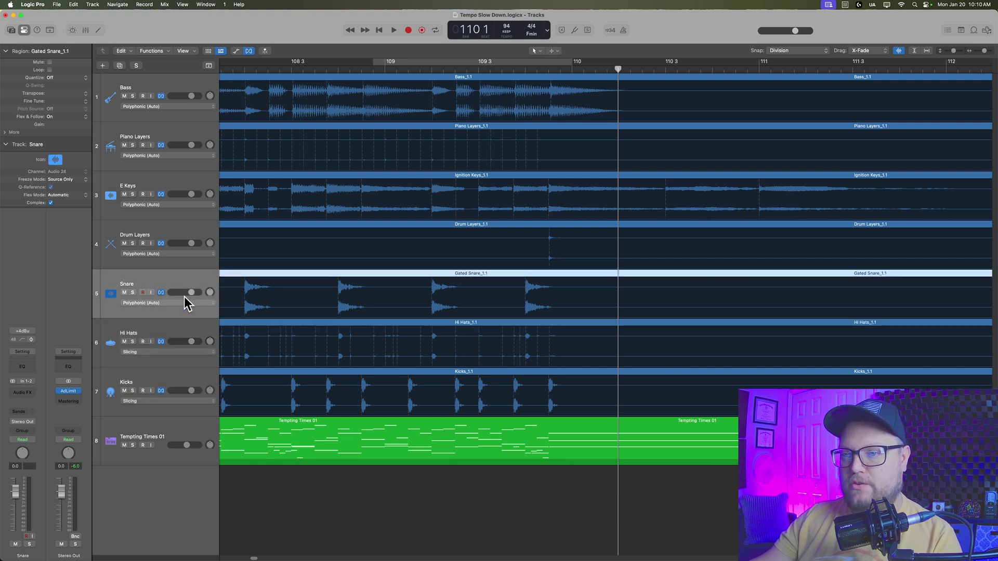
left_click(173, 303)
left_click(170, 313)
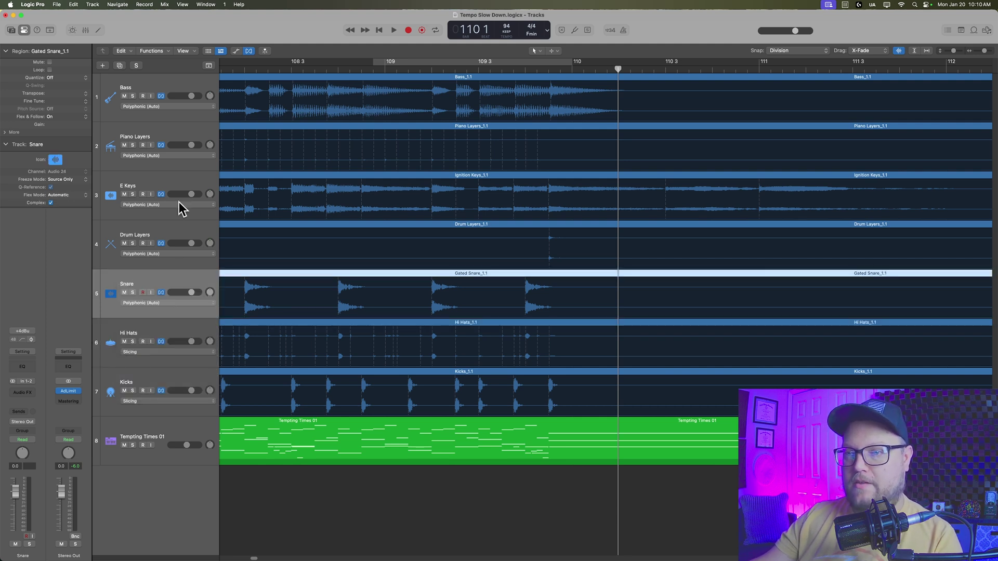
left_click(179, 229)
left_click(164, 252)
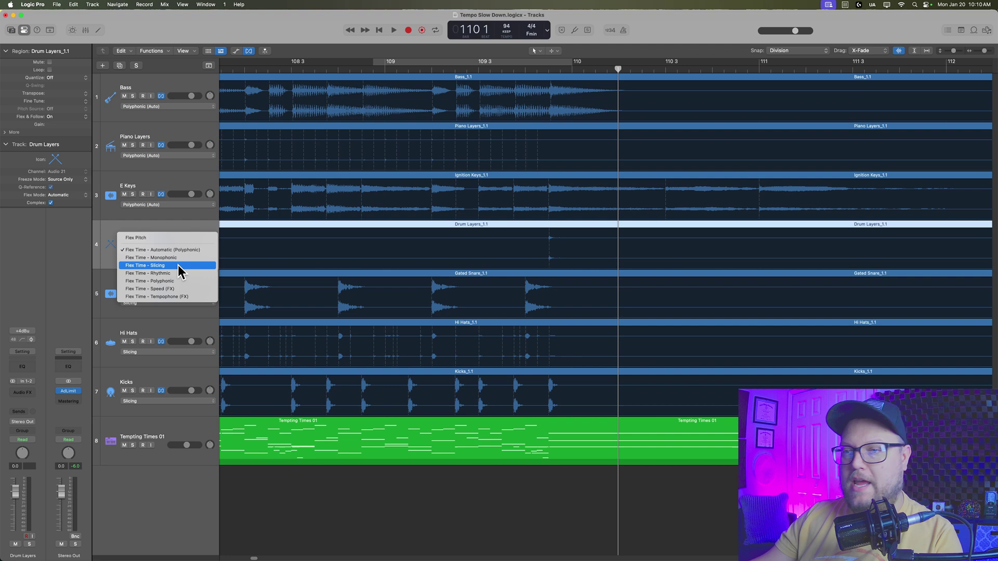
left_click(177, 265)
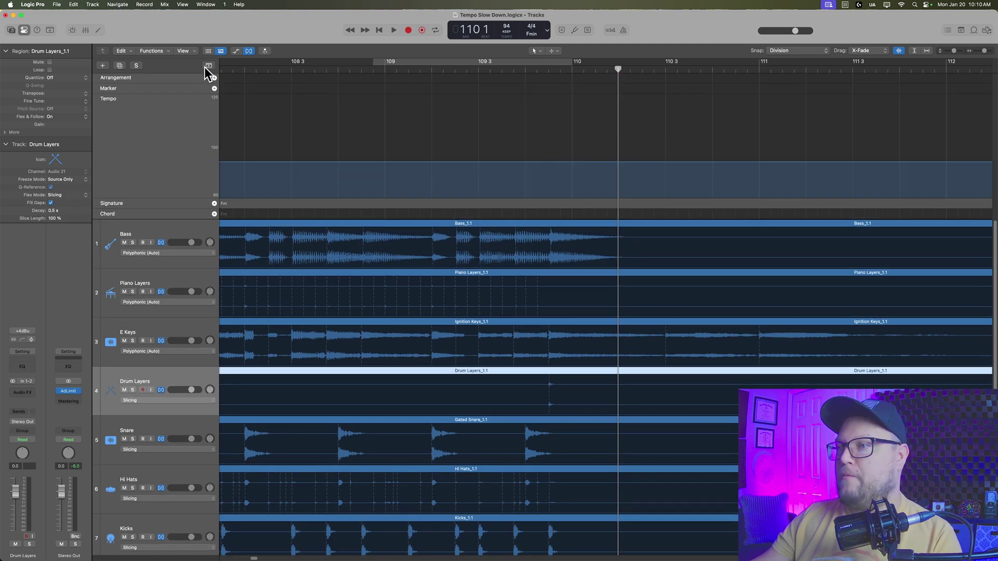
- Add tempo points at bar 109 (94) and bar 110, pull bar 110 down to 65, and curve the drop
left_click(384, 163)
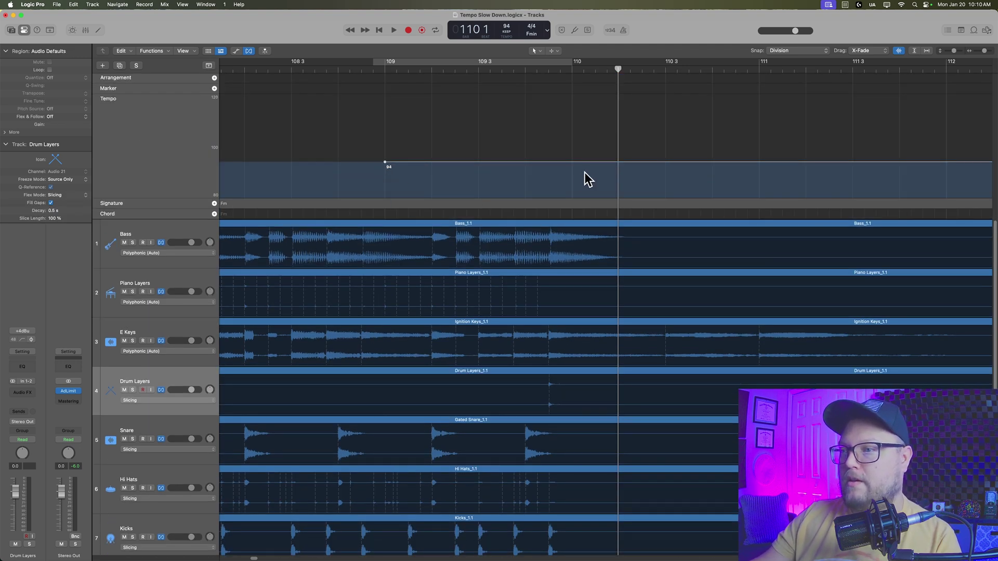
left_click(572, 162)
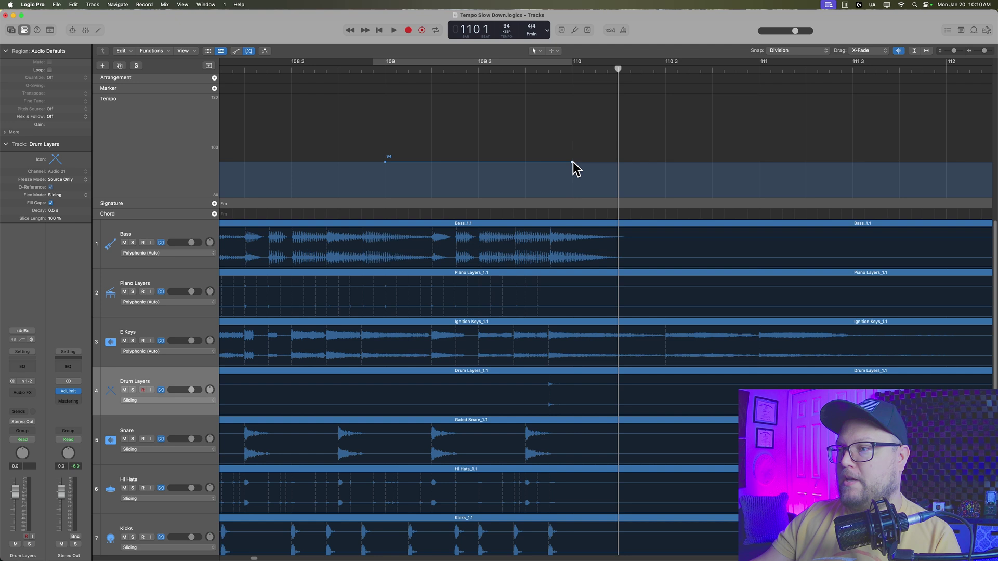
left_click_drag(572, 163, 568, 201)
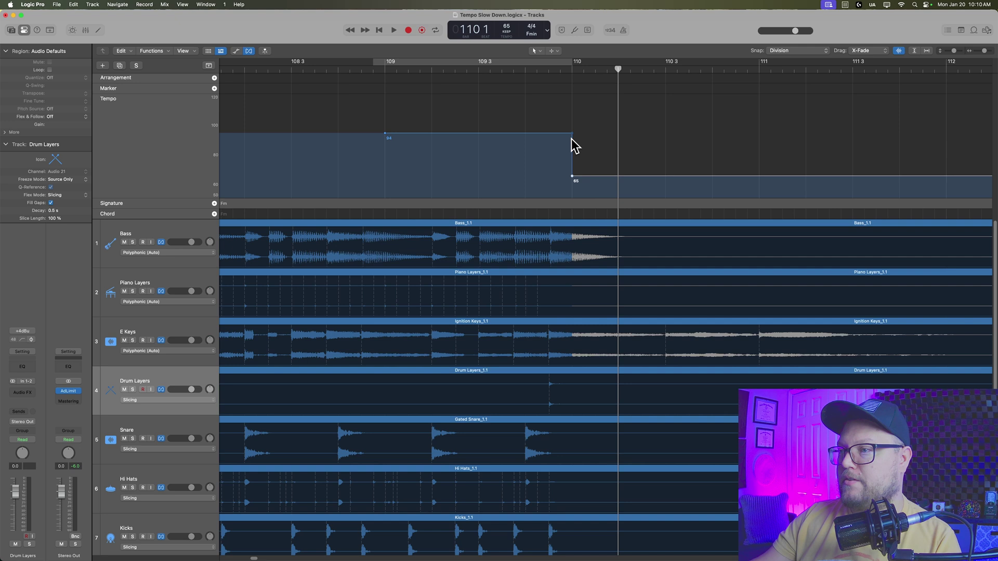
left_click_drag(572, 134, 497, 147)
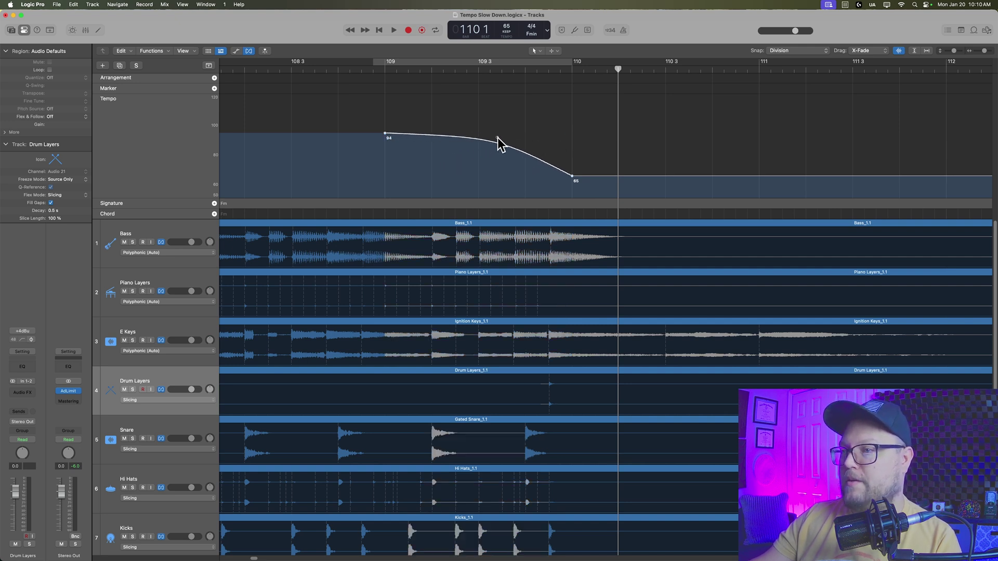
scroll(446, 273, "down", 2)
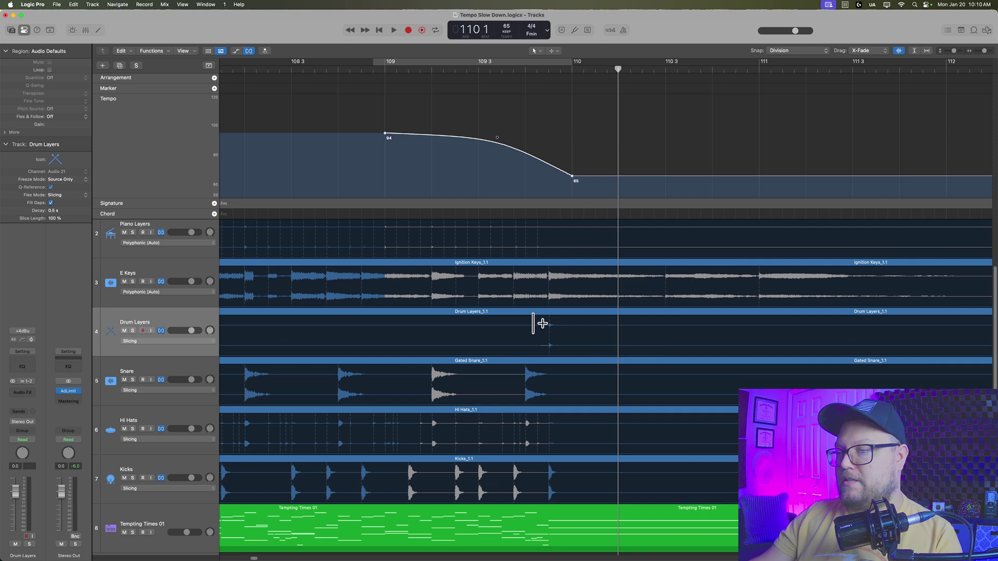
scroll(531, 326, "up", 2)
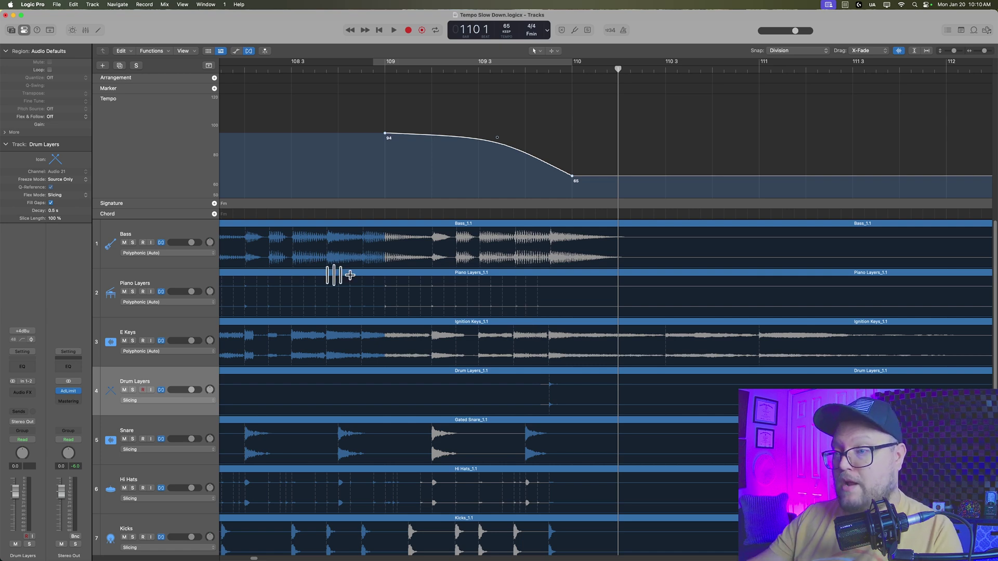
scroll(444, 374, "down", 3)
scroll(385, 352, "left", 5)
scroll(335, 334, "up", 3)
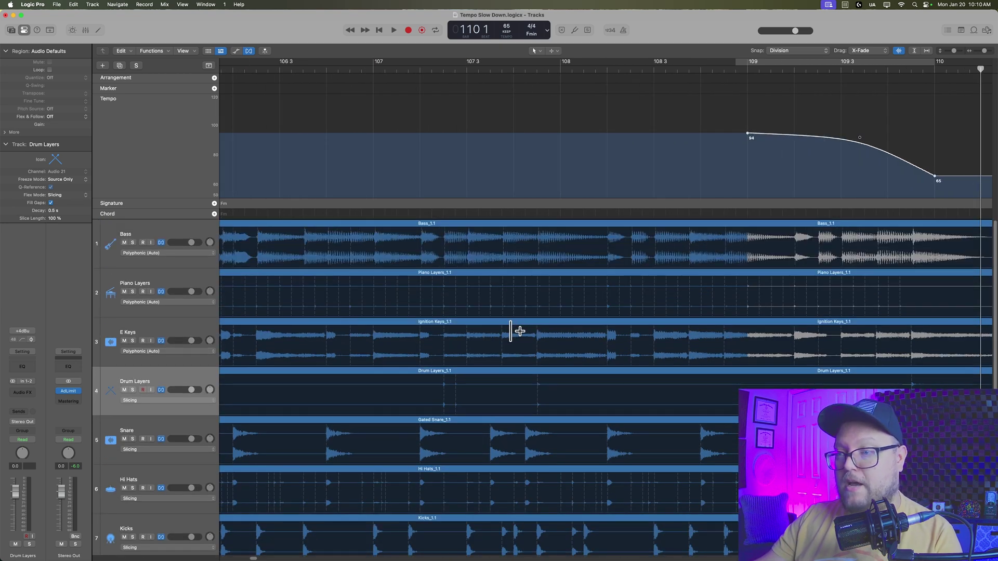
scroll(441, 325, "left", 3)
scroll(440, 323, "right", 3)
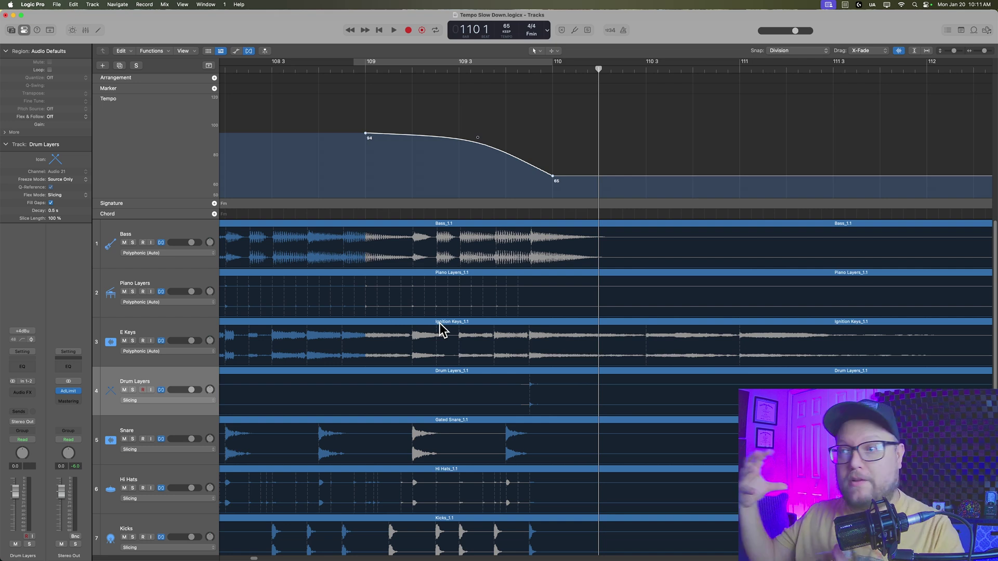
left_click(295, 69)
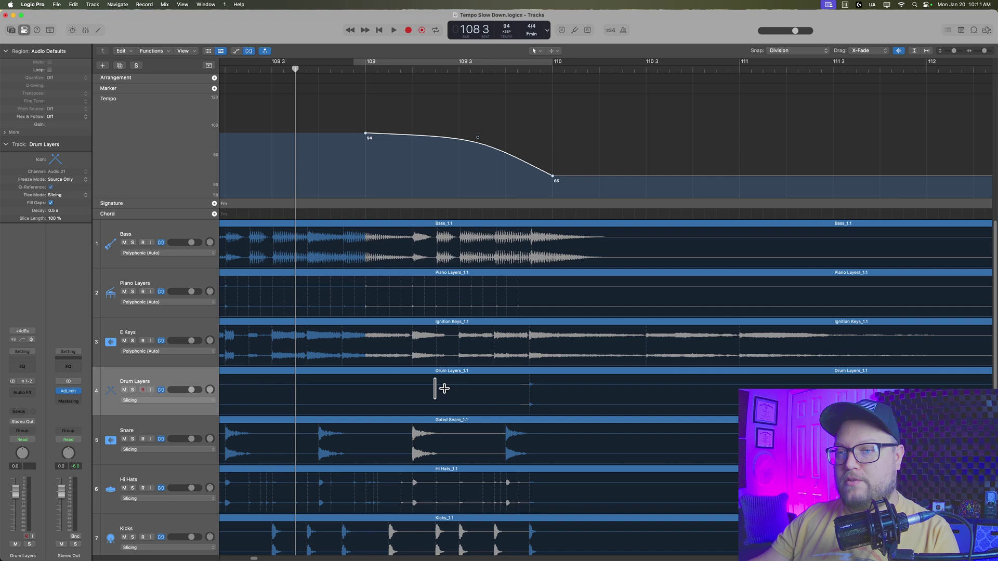
scroll(437, 389, "down", 2)
scroll(391, 366, "up", 2)
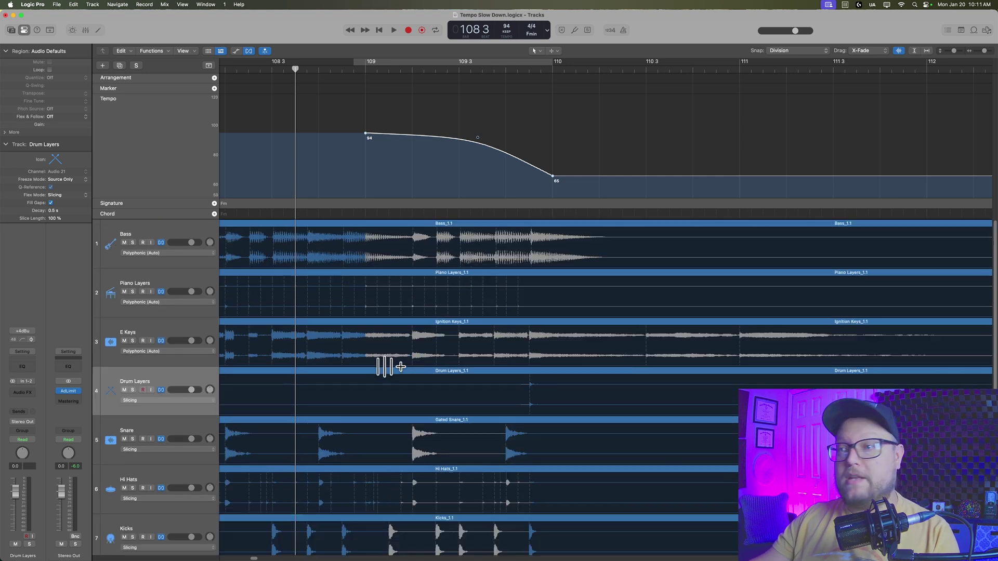
key("space")
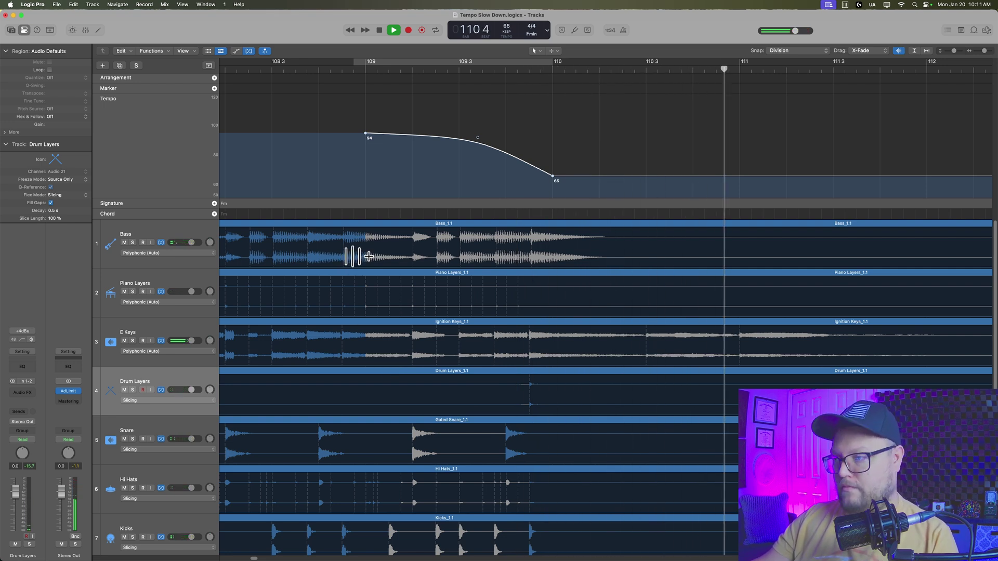
key("space")
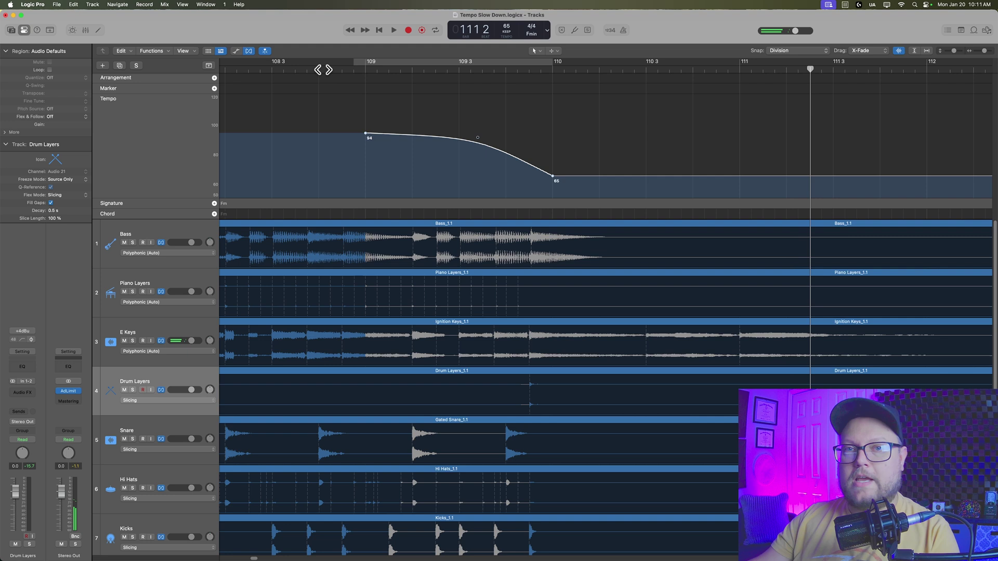
- Bend the tempo curve into a gradual slowdown from 94 to 65
left_click(318, 68)
scroll(398, 191, "left", 3)
left_click_drag(478, 133, 389, 135)
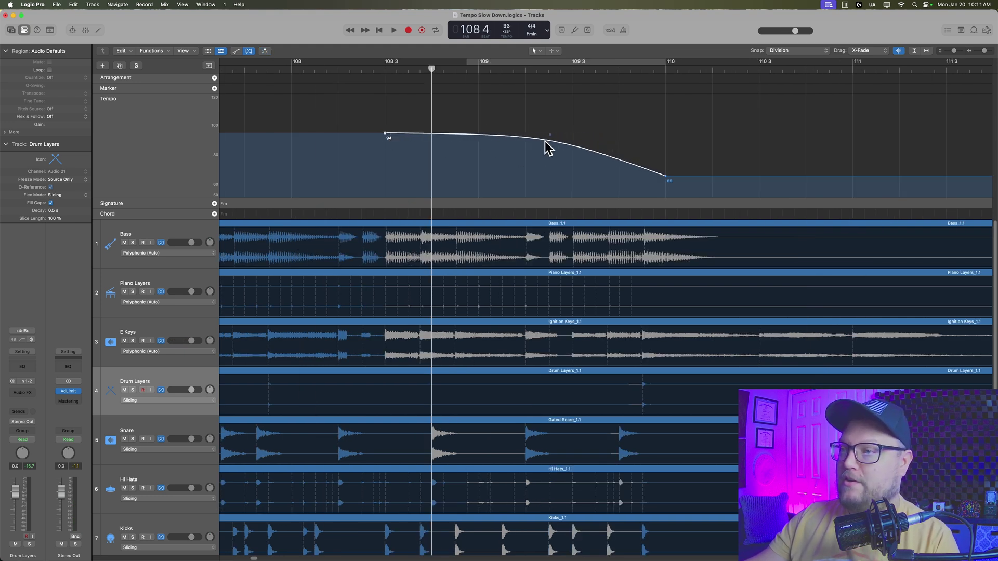
left_click_drag(551, 137, 521, 164)
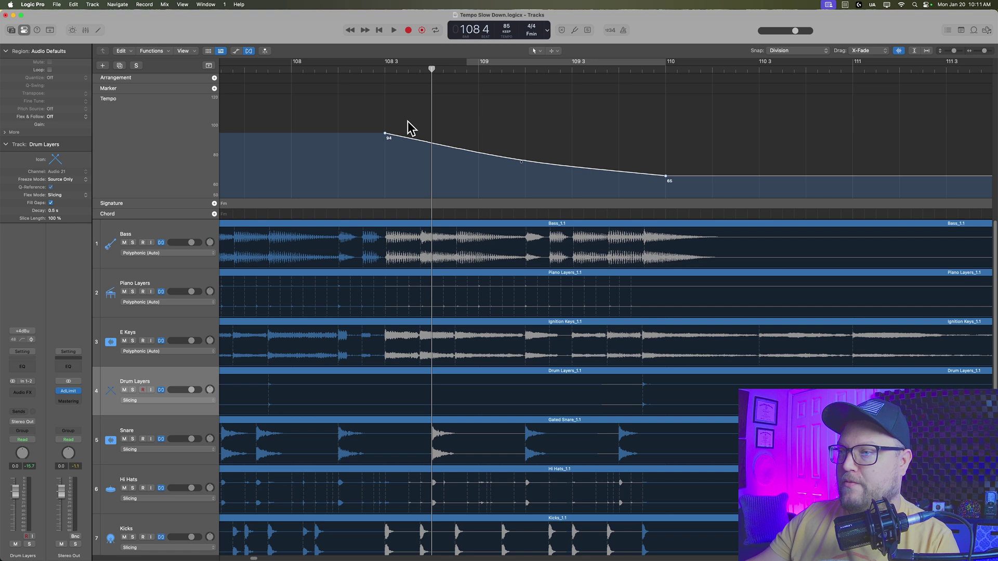
- Play the reshaped ramp from about bar 108, then make the Tempo track shorter
left_click(285, 71)
key("space")
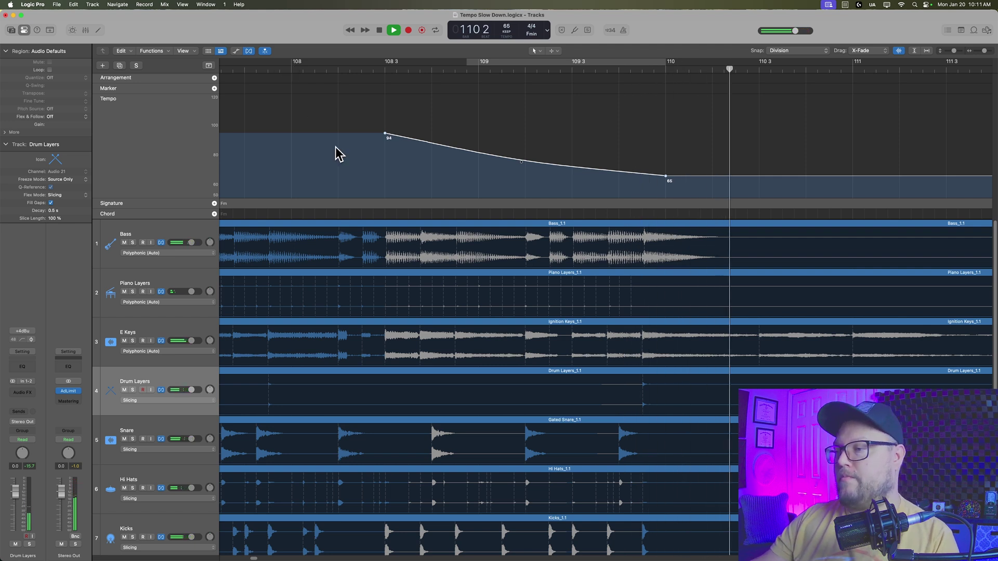
key("space")
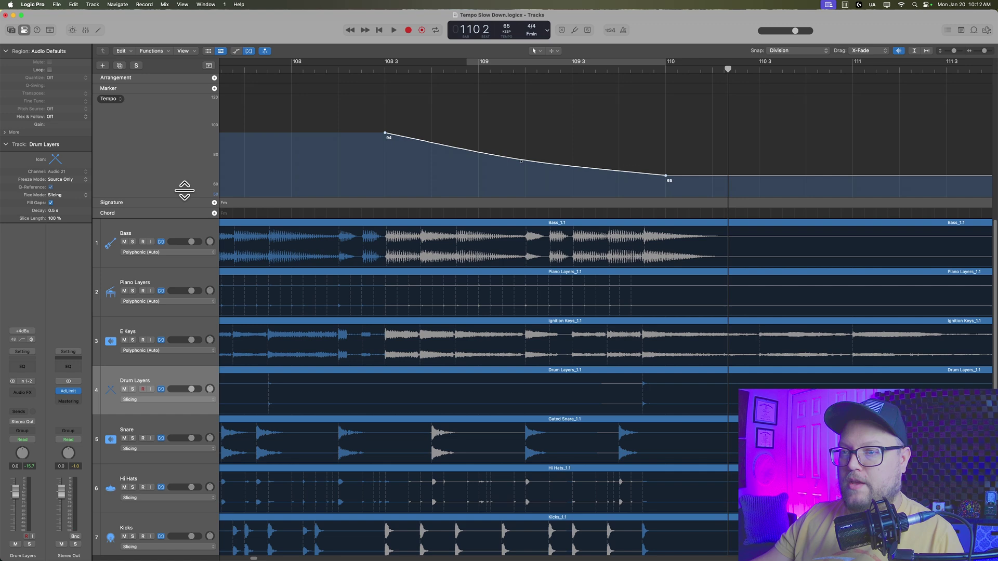
left_click_drag(186, 198, 185, 141)
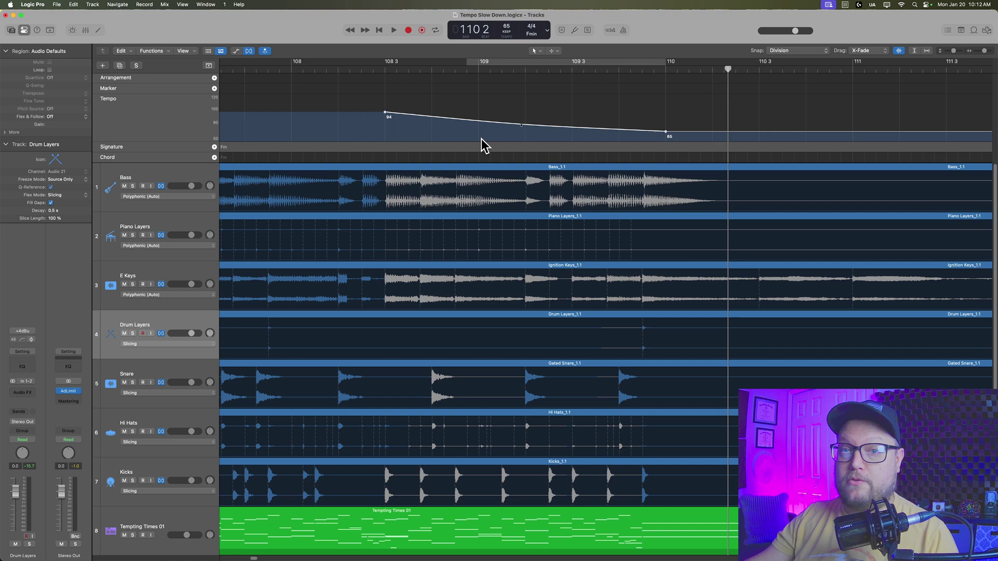
left_click(353, 69)
- Select all regions, toggle the Tempting Times and Bass mutes, and play the slowed ending
left_click(520, 197)
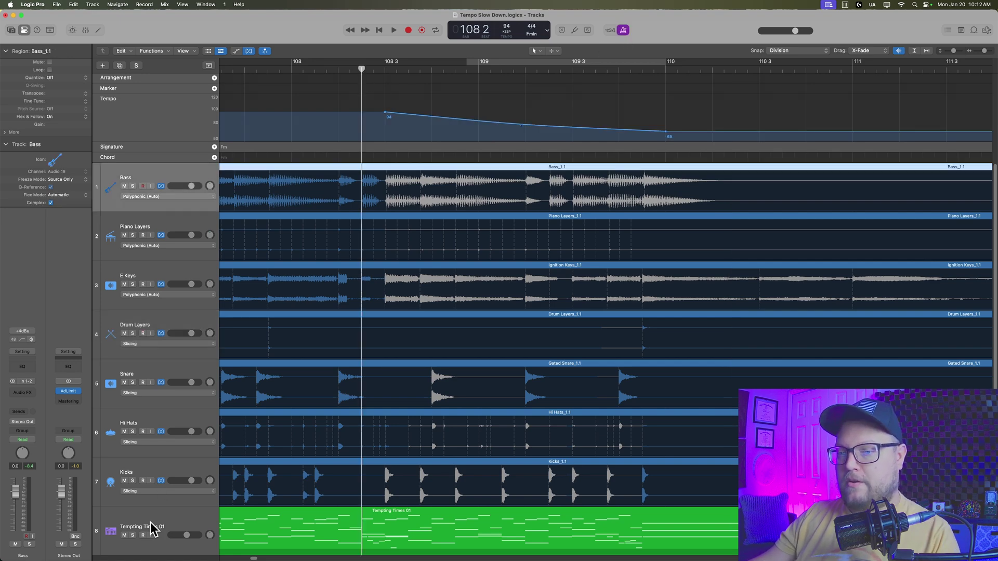
key("cmd+a")
left_click(124, 536)
left_click(124, 536)
key("space")
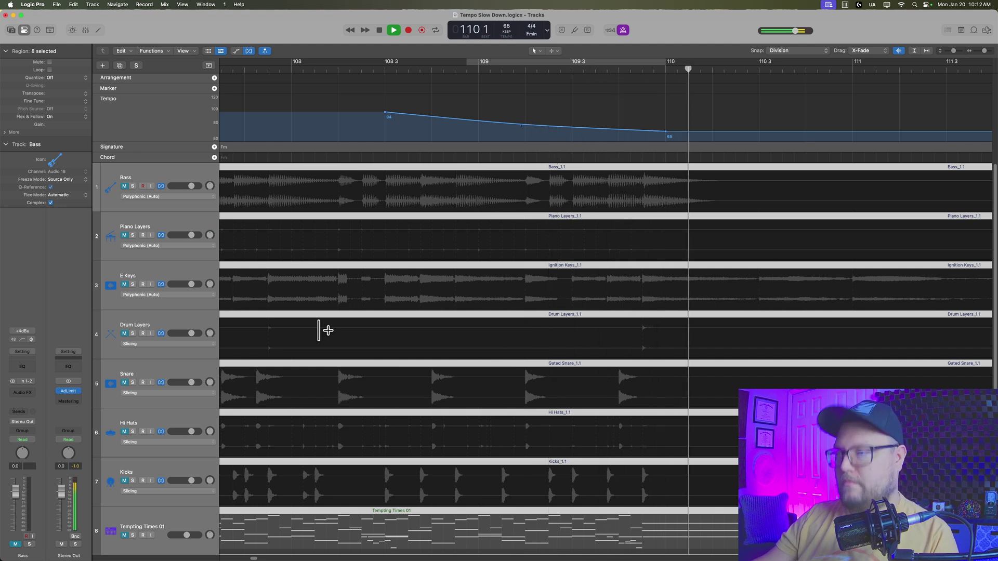
key("space")
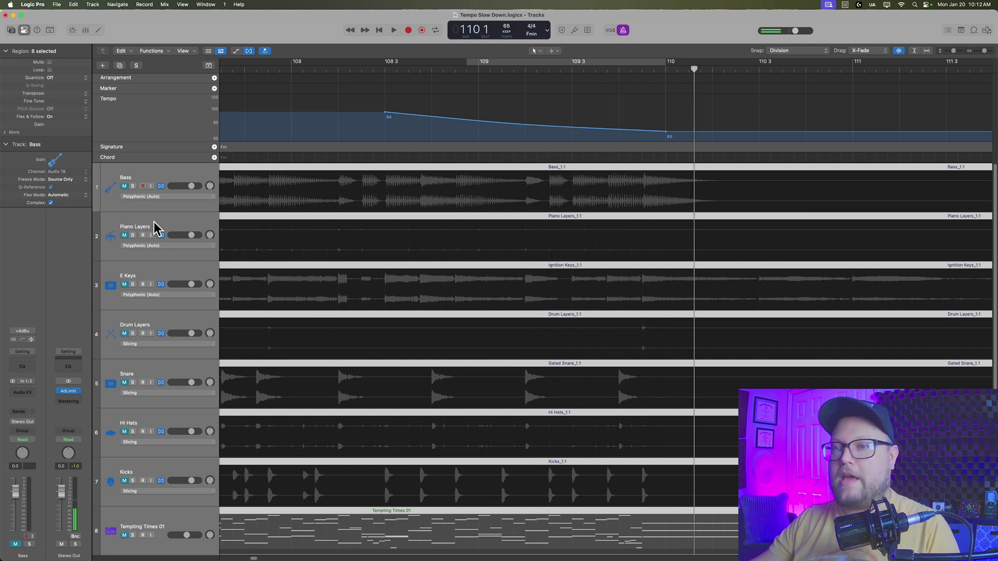
left_click(126, 185)
key("super+f")
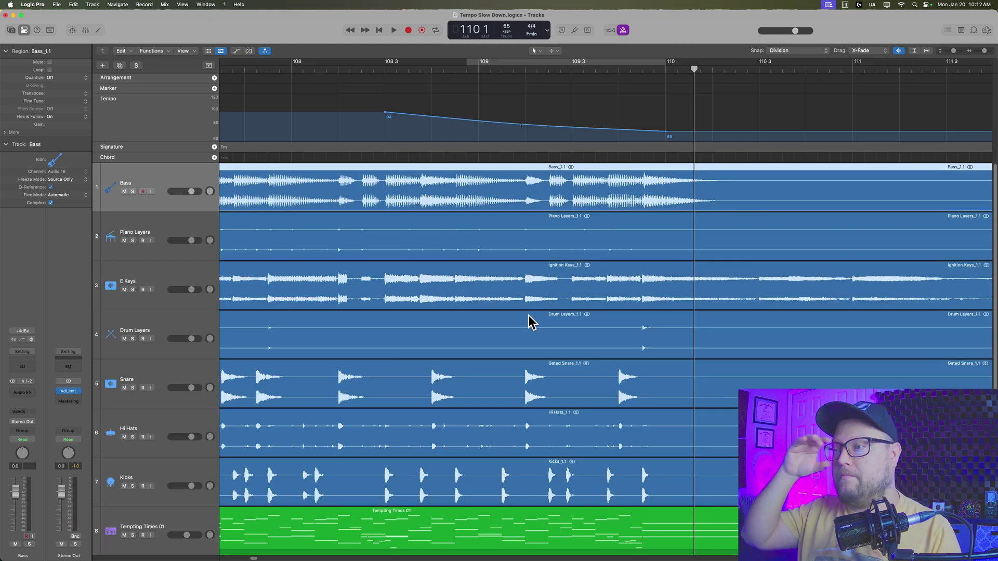